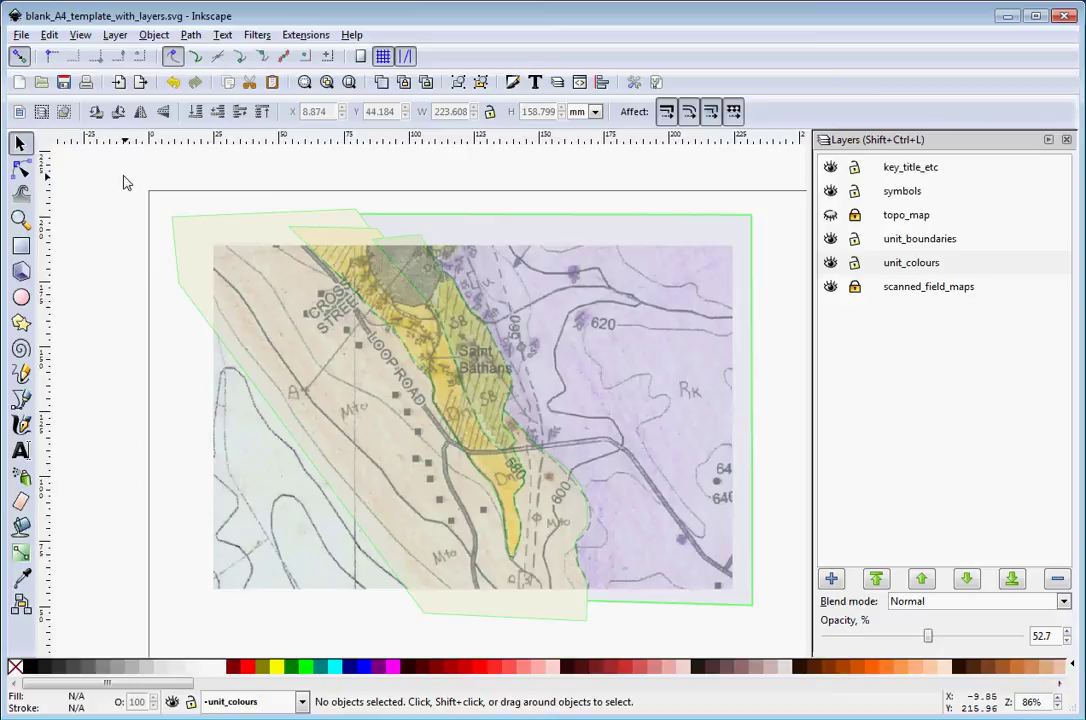
Copy the four unit colour shapes and paste them in place into the unit_boundaries layer.
drag(124, 175, 790, 644)
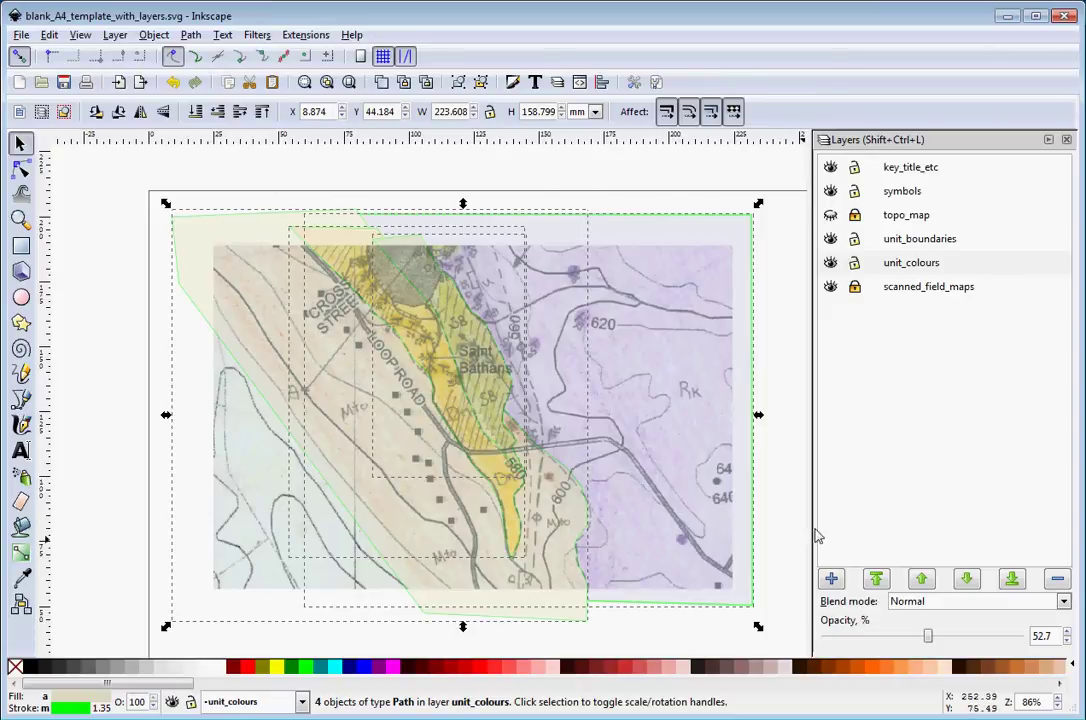
click(924, 243)
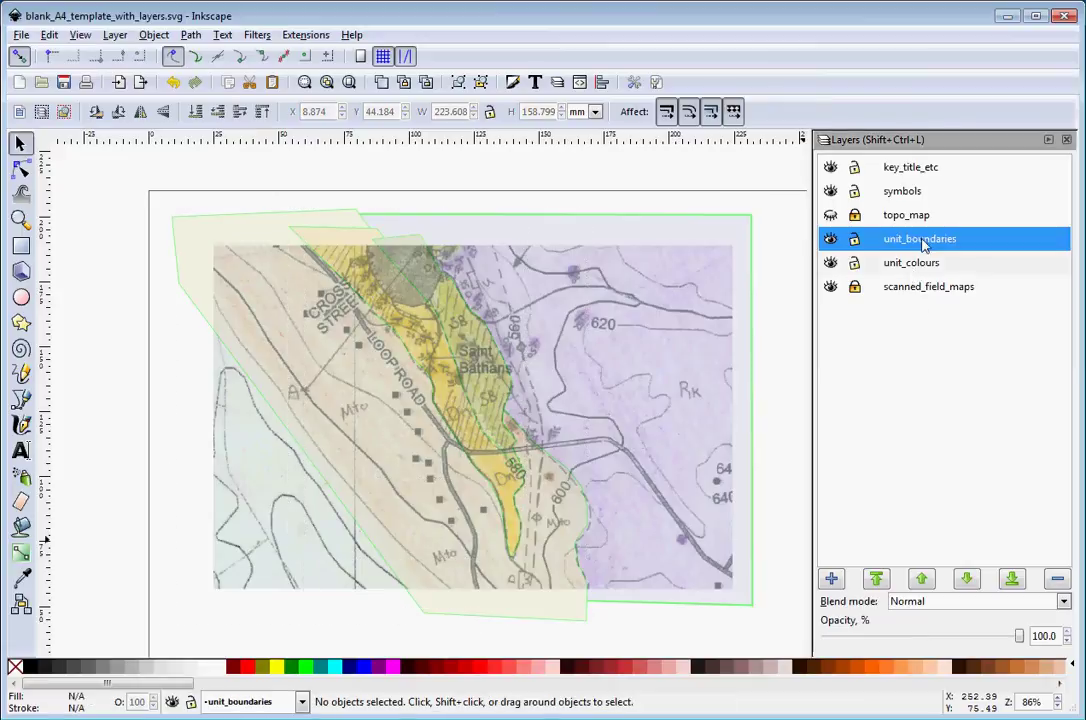
click(49, 34)
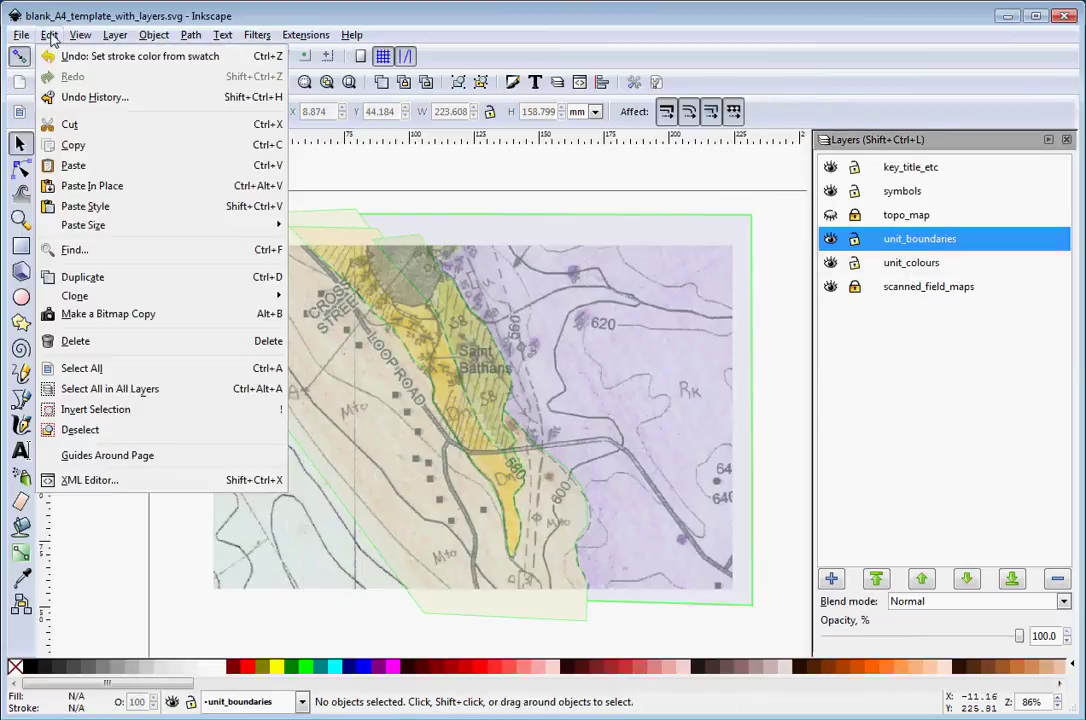
click(96, 187)
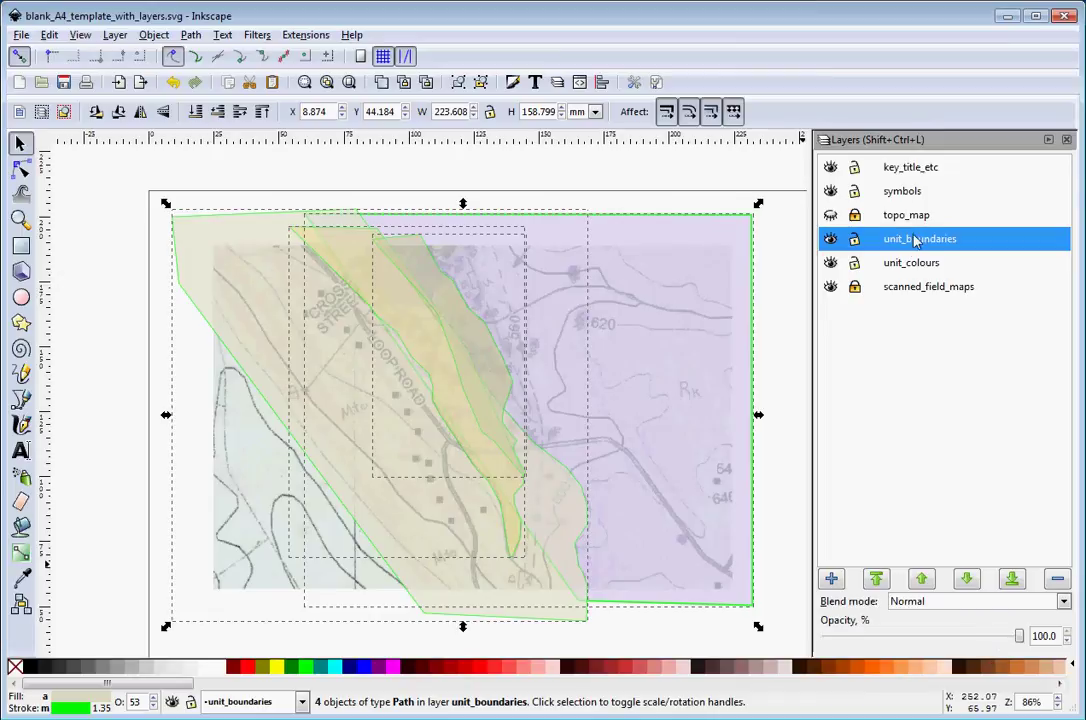
Hide the unit_colours layer and set the four copied shapes' fill to none.
click(831, 263)
click(770, 422)
drag(121, 172, 790, 645)
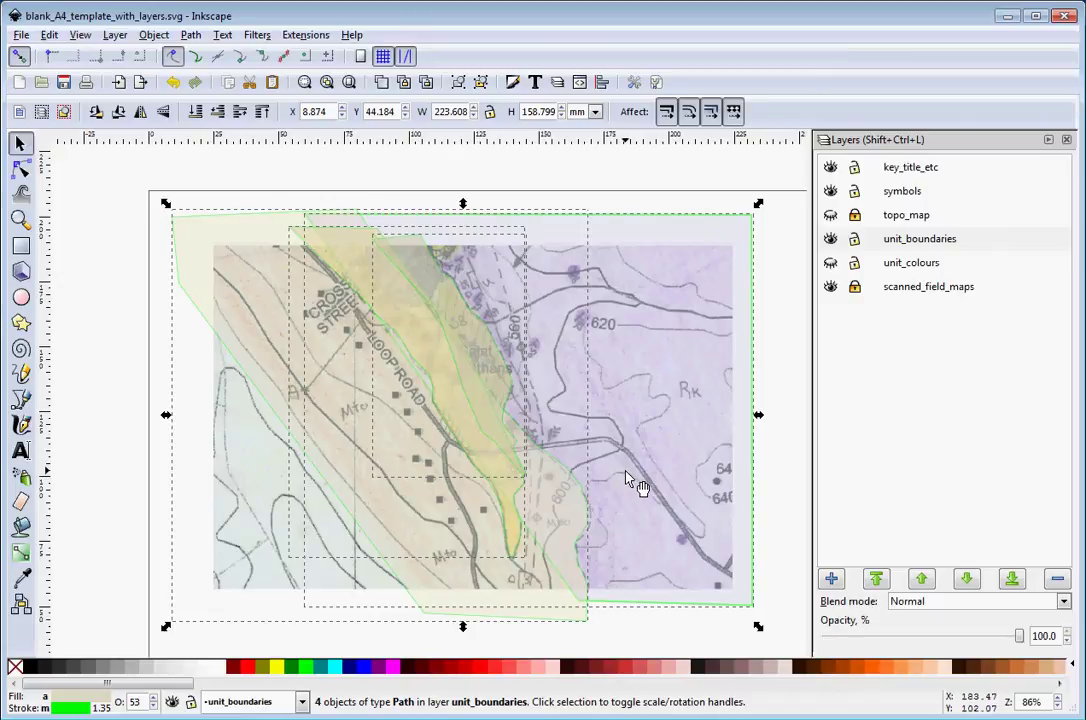
click(15, 667)
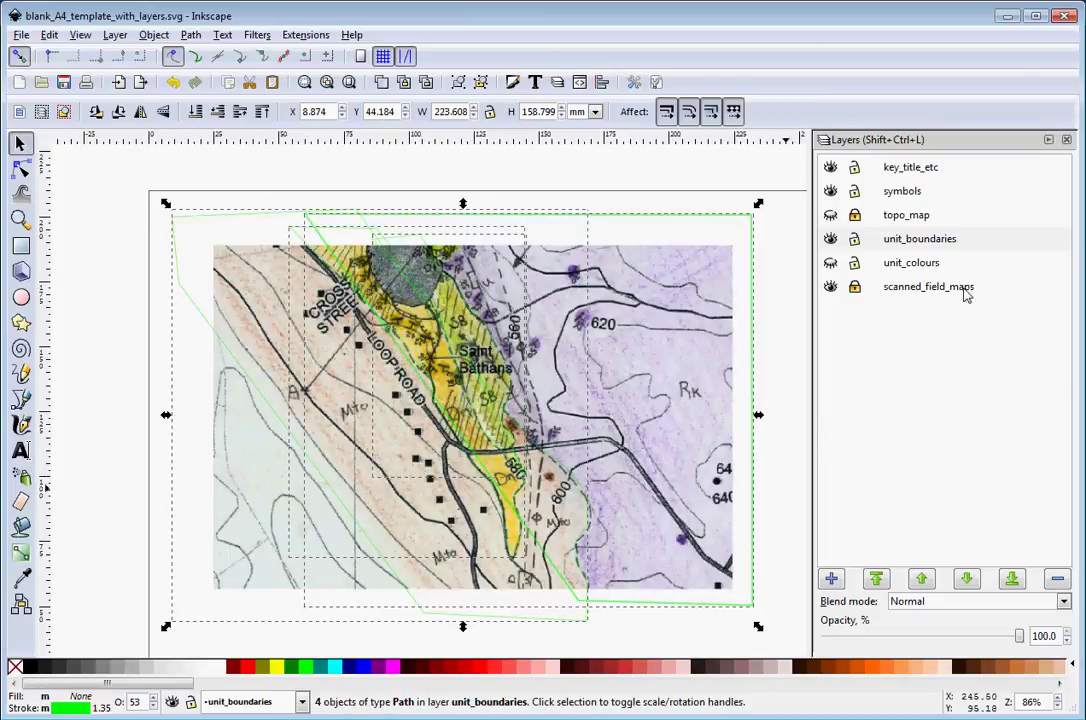
Open Stroke style and select the three unit outline paths, excluding the large rectangle.
click(513, 82)
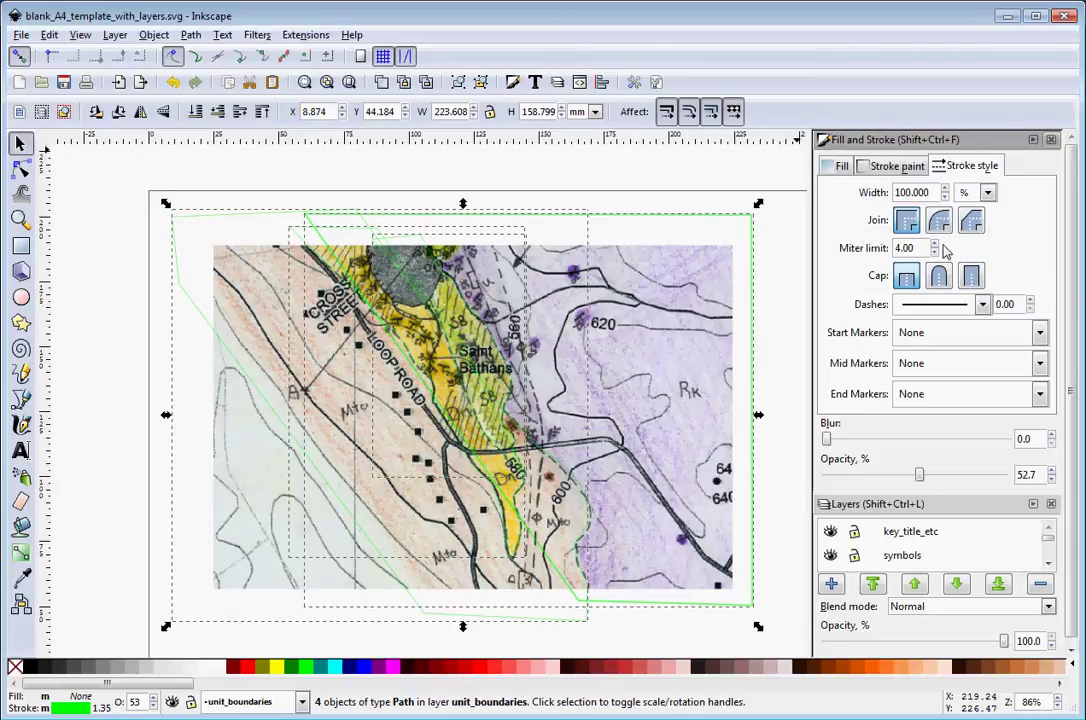
click(946, 189)
click(684, 226)
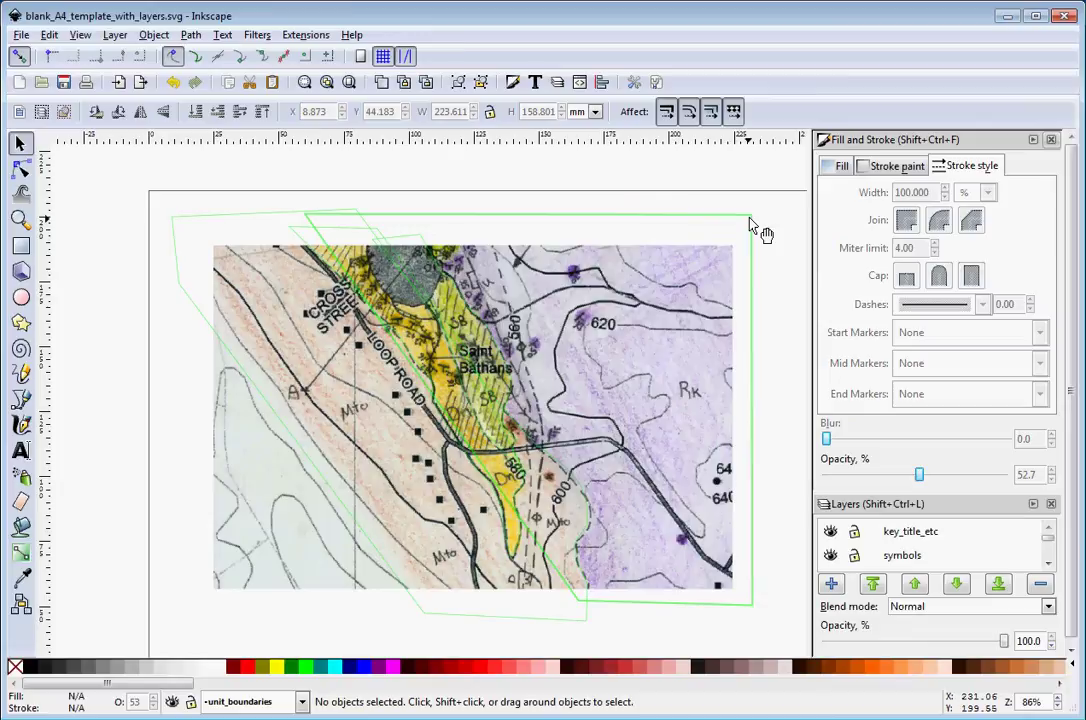
drag(115, 187, 792, 638)
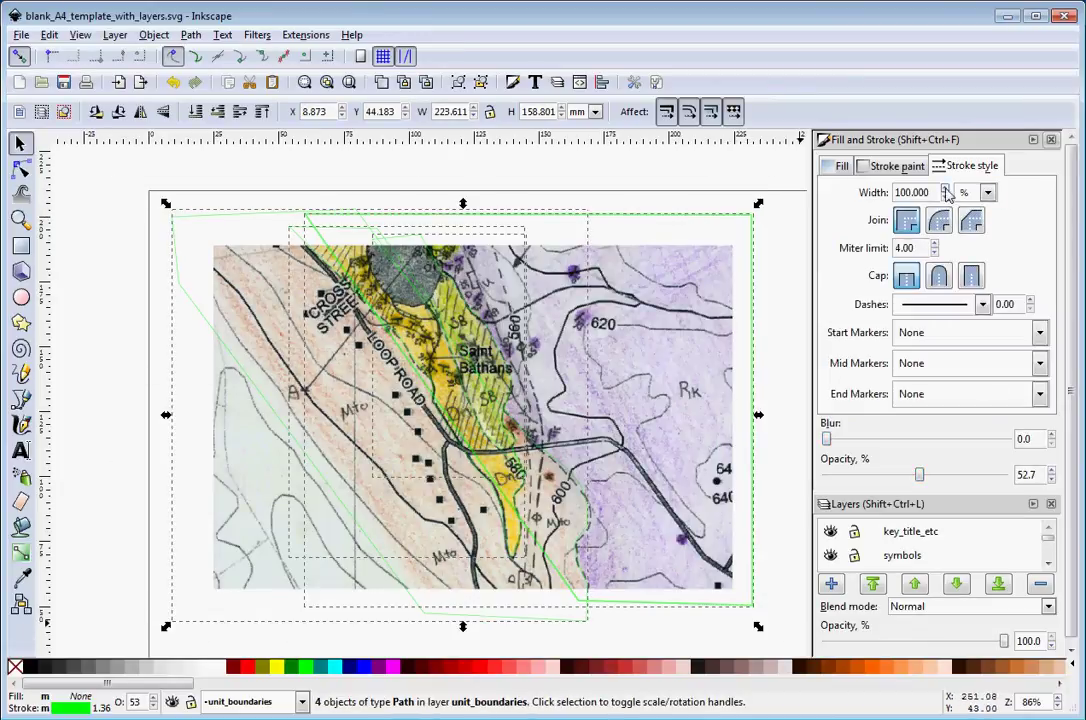
click(800, 215)
click(757, 273)
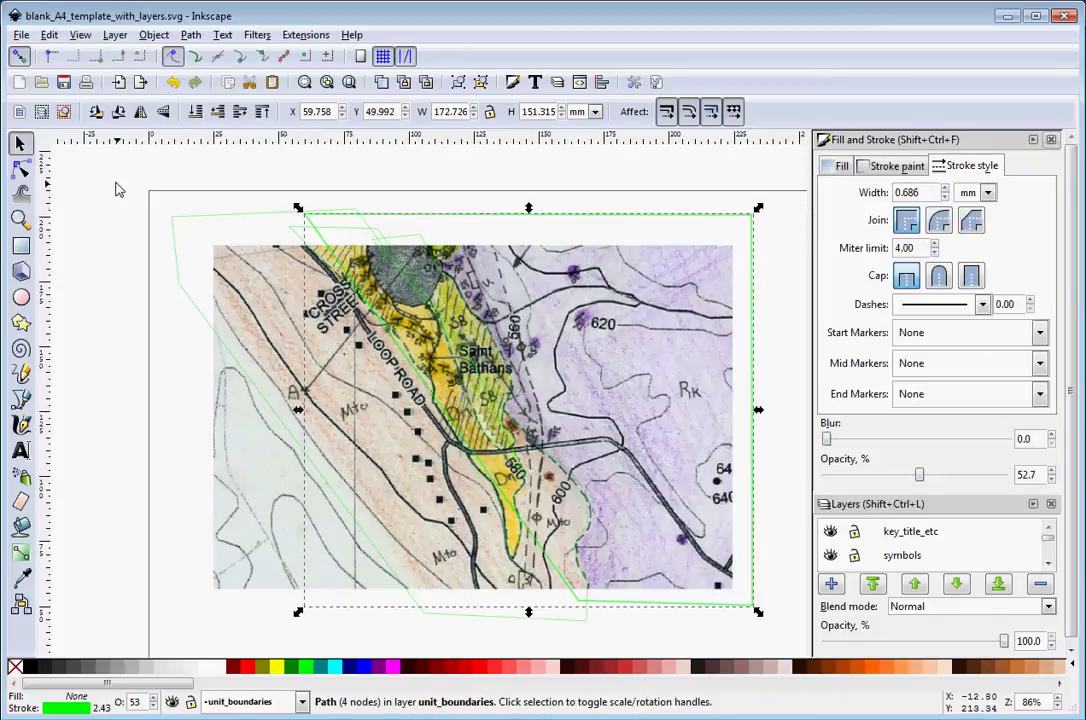
drag(124, 182, 770, 632)
shift+click(768, 535)
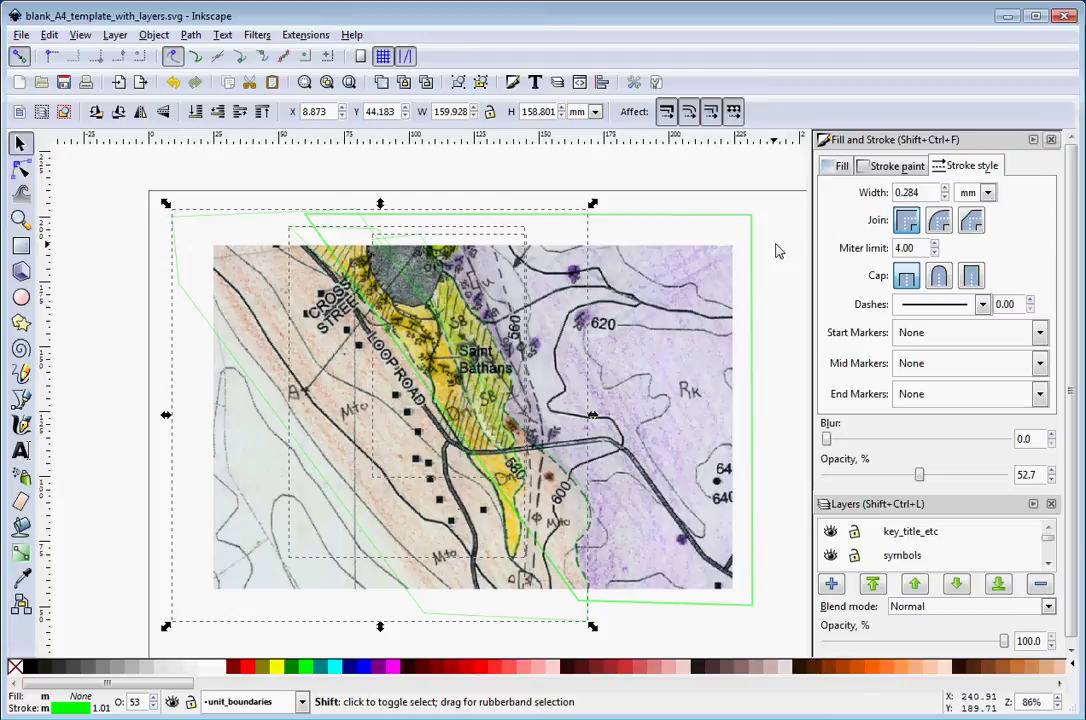
Set the three outlines' stroke width to 0.884 mm.
click(946, 189)
click(946, 189)
click(946, 189)
click(946, 189)
click(946, 189)
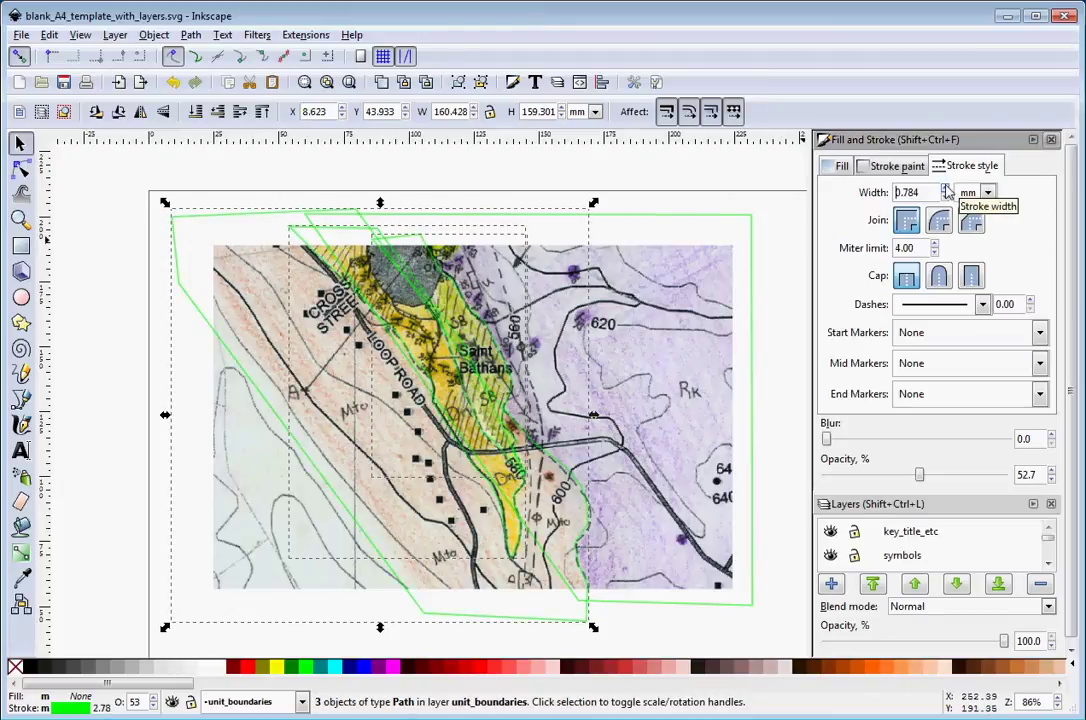
click(946, 189)
click(946, 189)
click(946, 189)
click(945, 198)
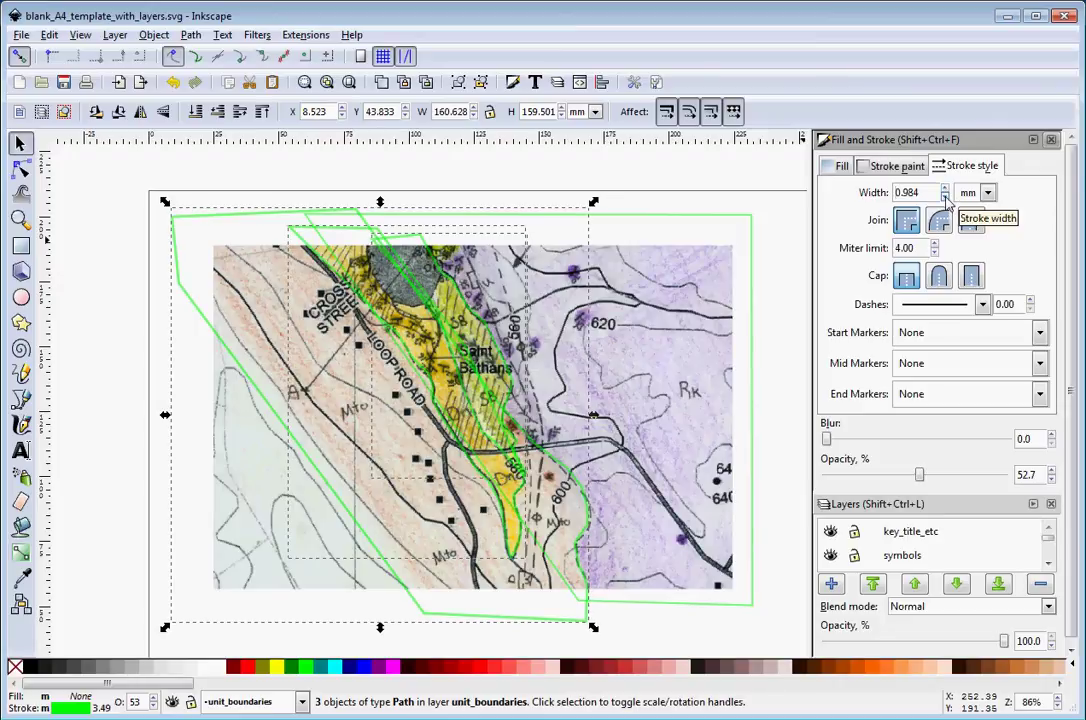
click(945, 198)
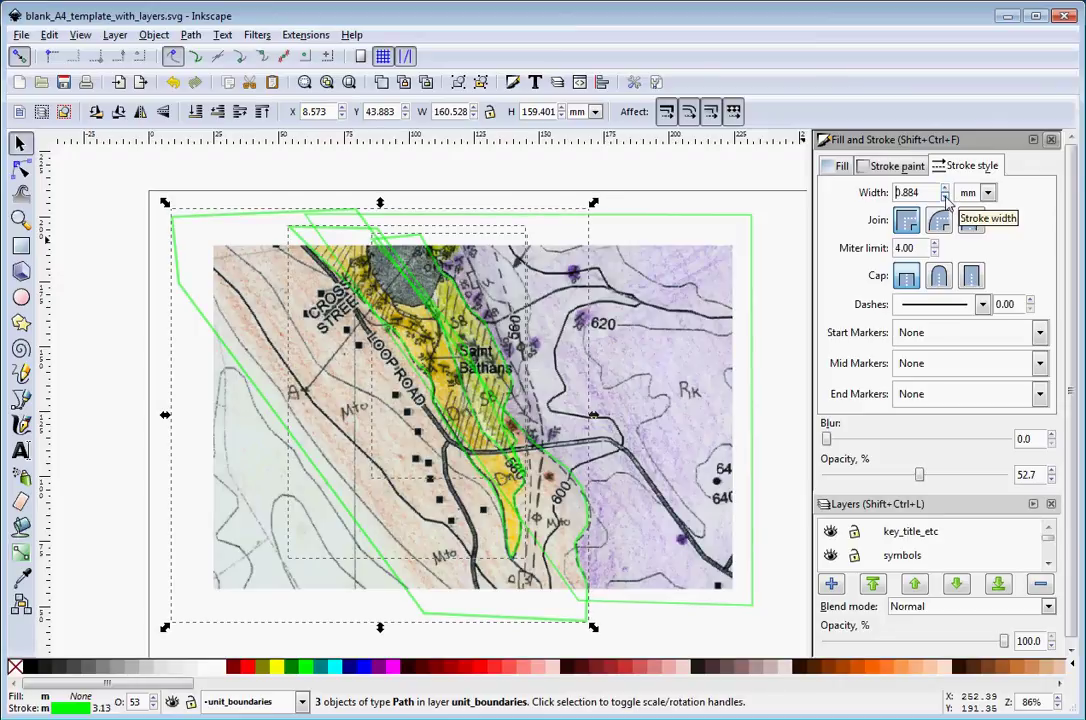
Check the green rectangle outline on its own, then reselect all four outline paths.
click(800, 312)
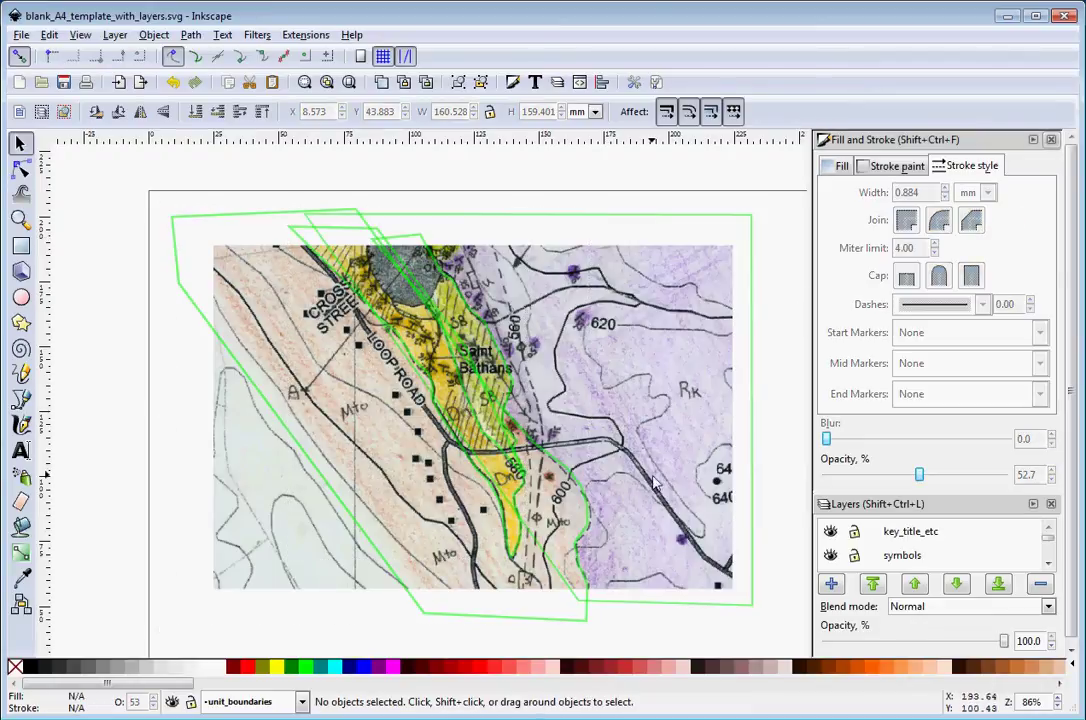
click(737, 613)
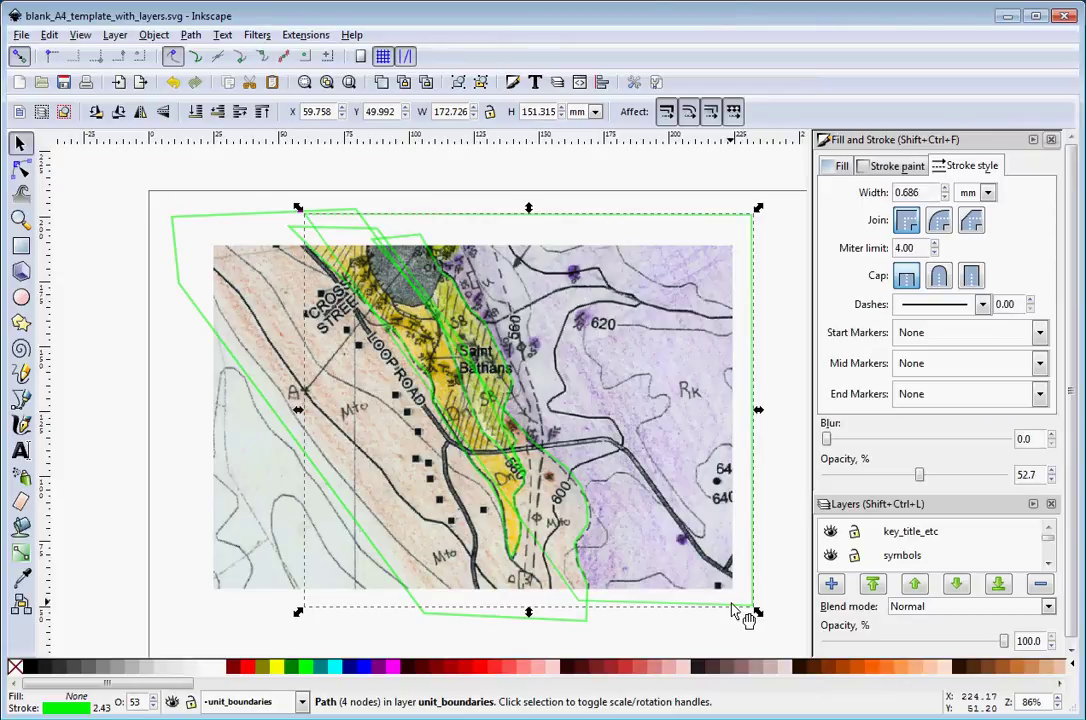
click(101, 152)
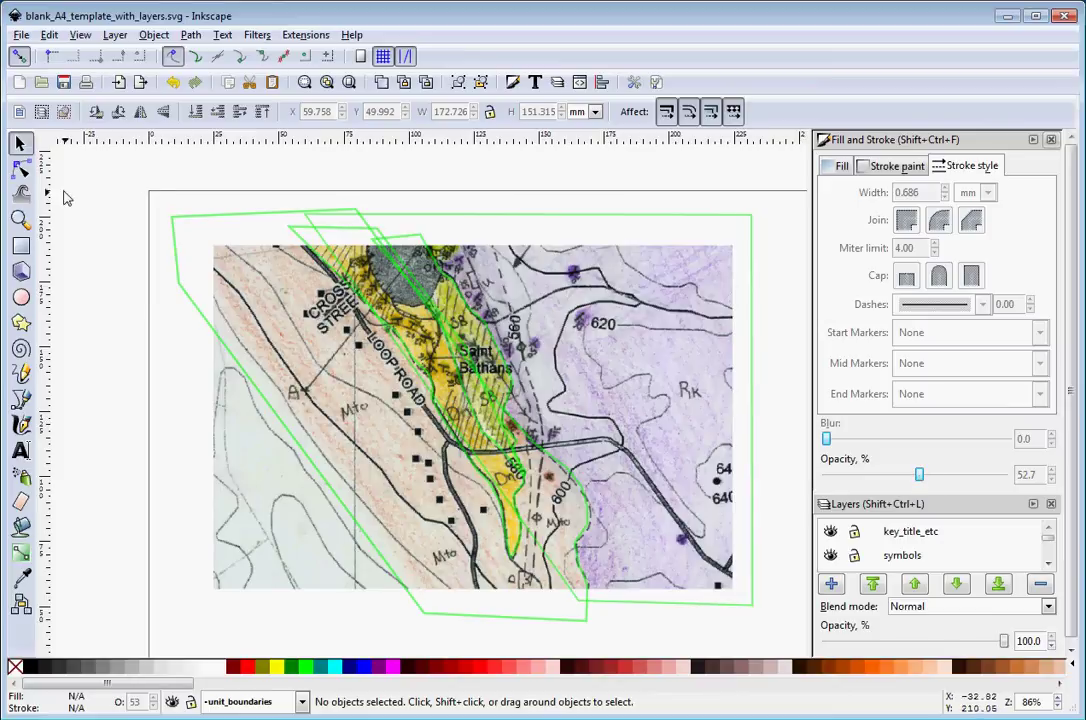
drag(68, 189, 752, 648)
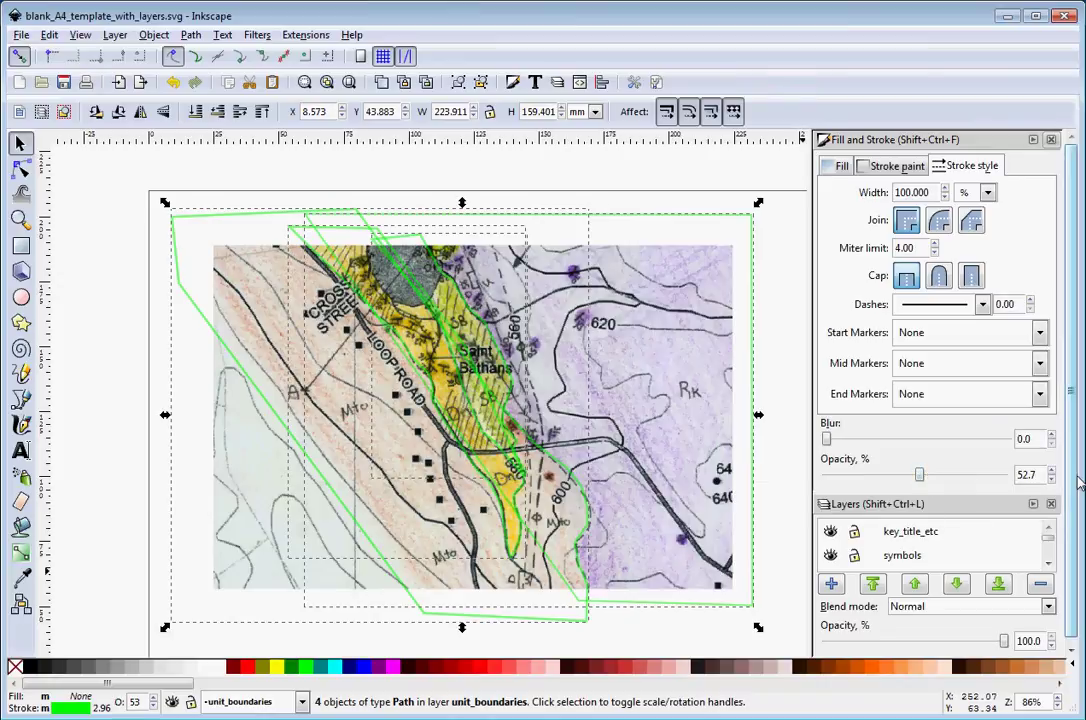
Select only the four-node green rectangular boundary path.
click(790, 366)
click(762, 370)
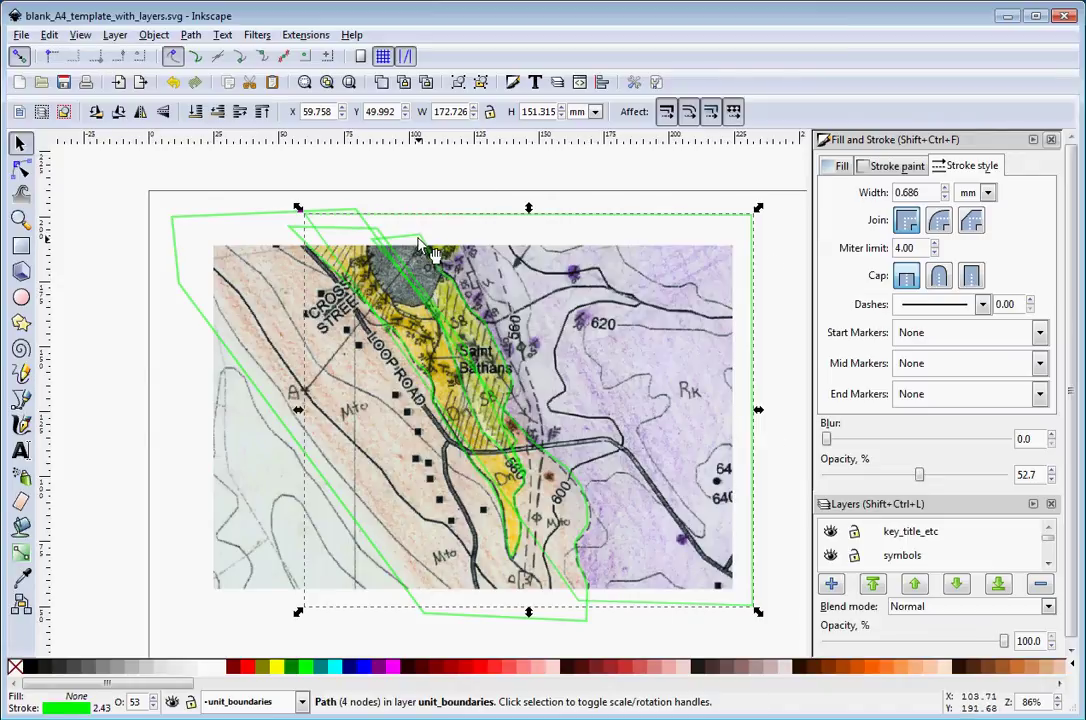
Delete the right-hand and bottom frame segments from the boundary path with the Node tool.
click(21, 167)
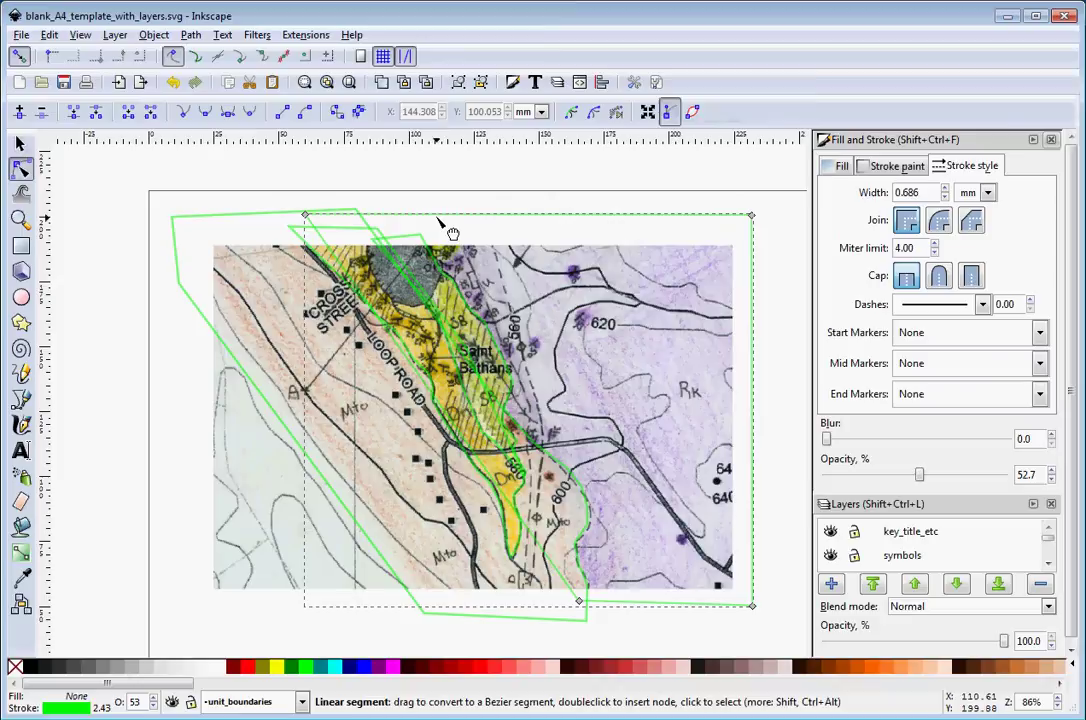
click(525, 215)
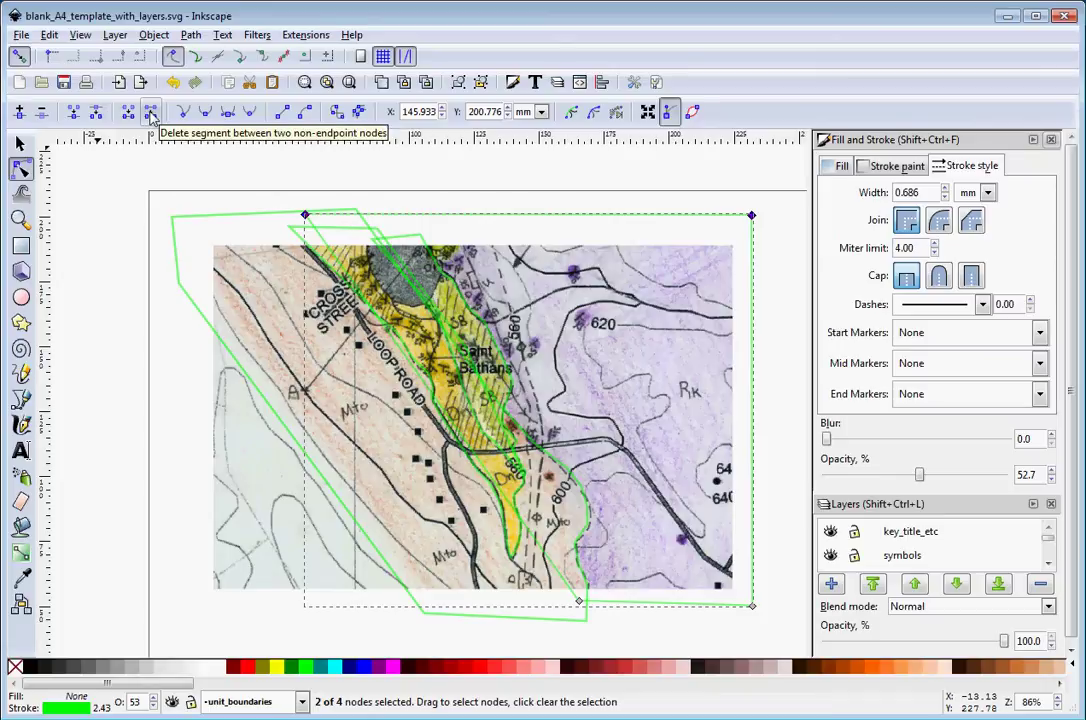
click(755, 358)
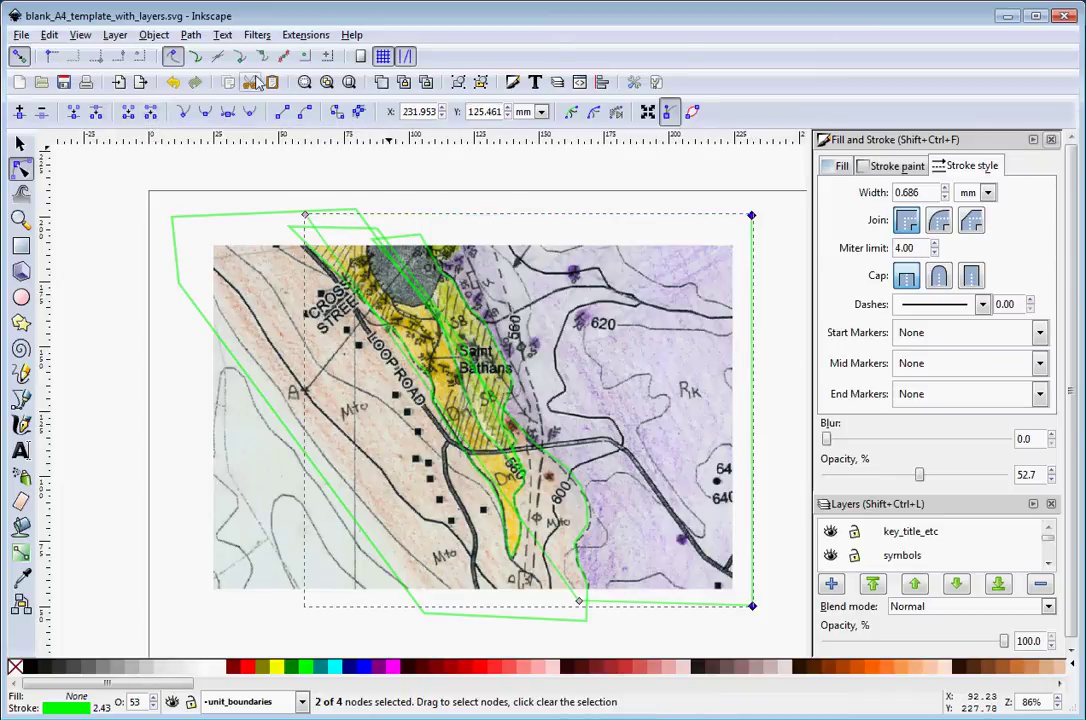
click(153, 113)
click(695, 604)
click(150, 111)
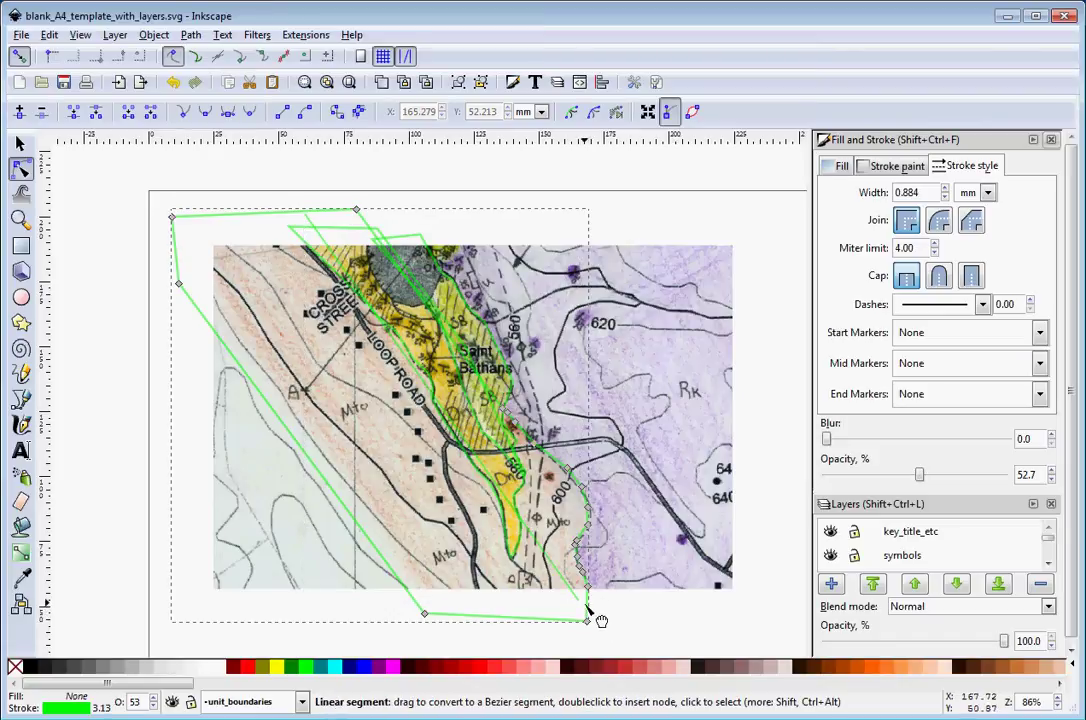
Delete the frame's bottom-right and top-left corner nodes, then deselect.
click(589, 615)
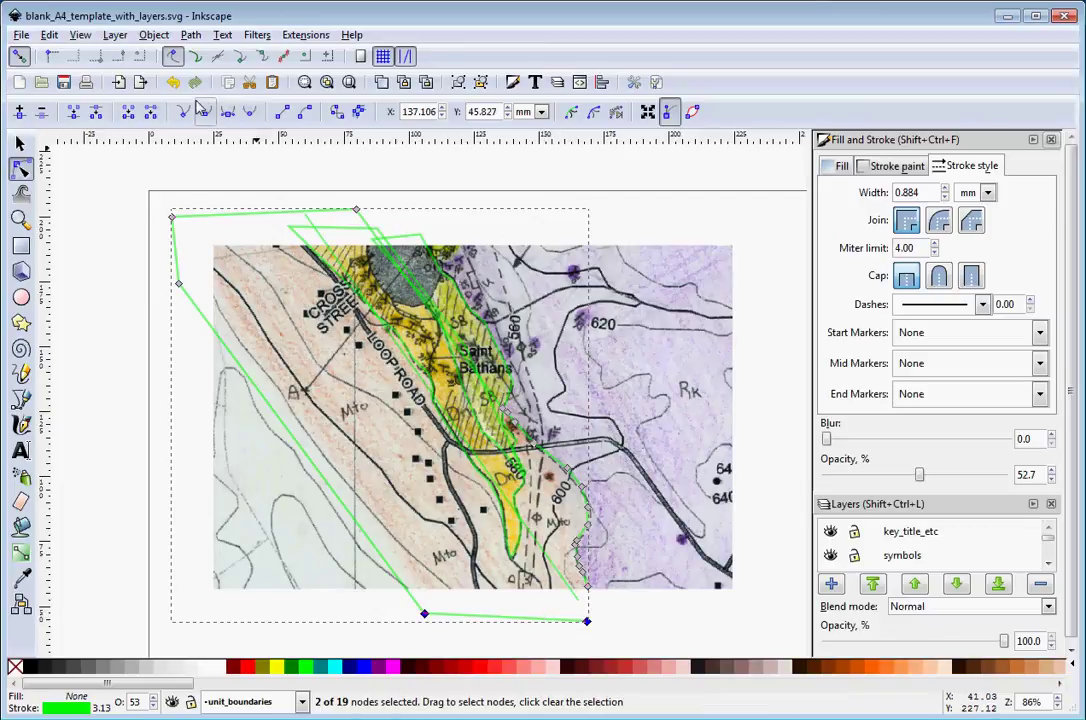
key(Delete)
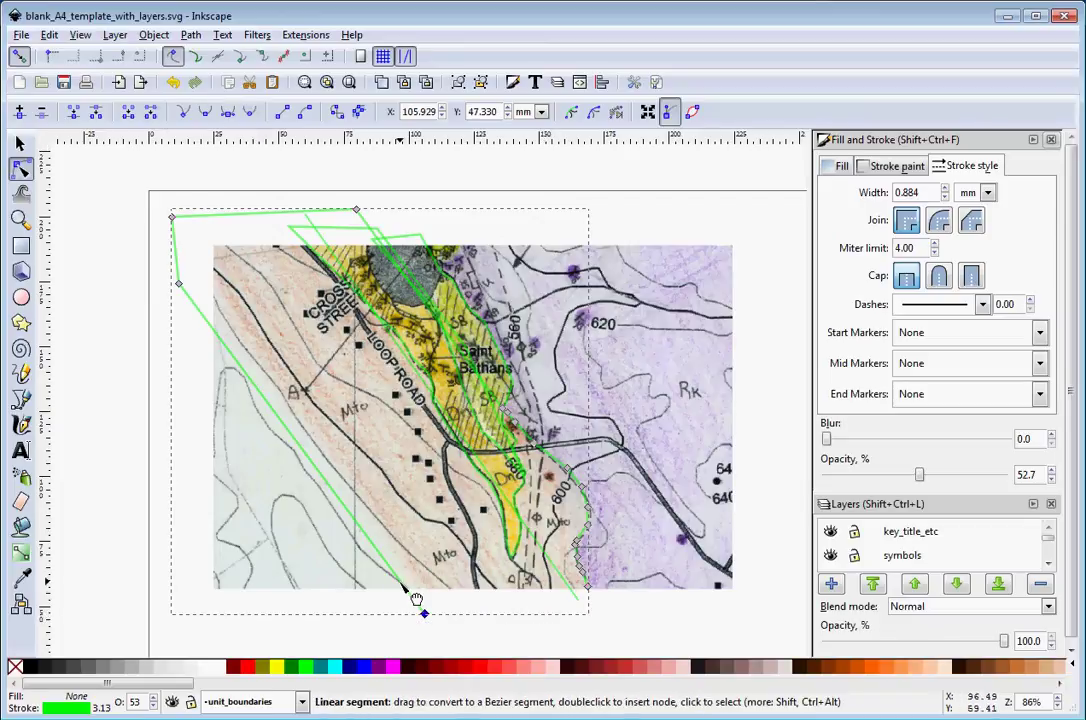
click(178, 256)
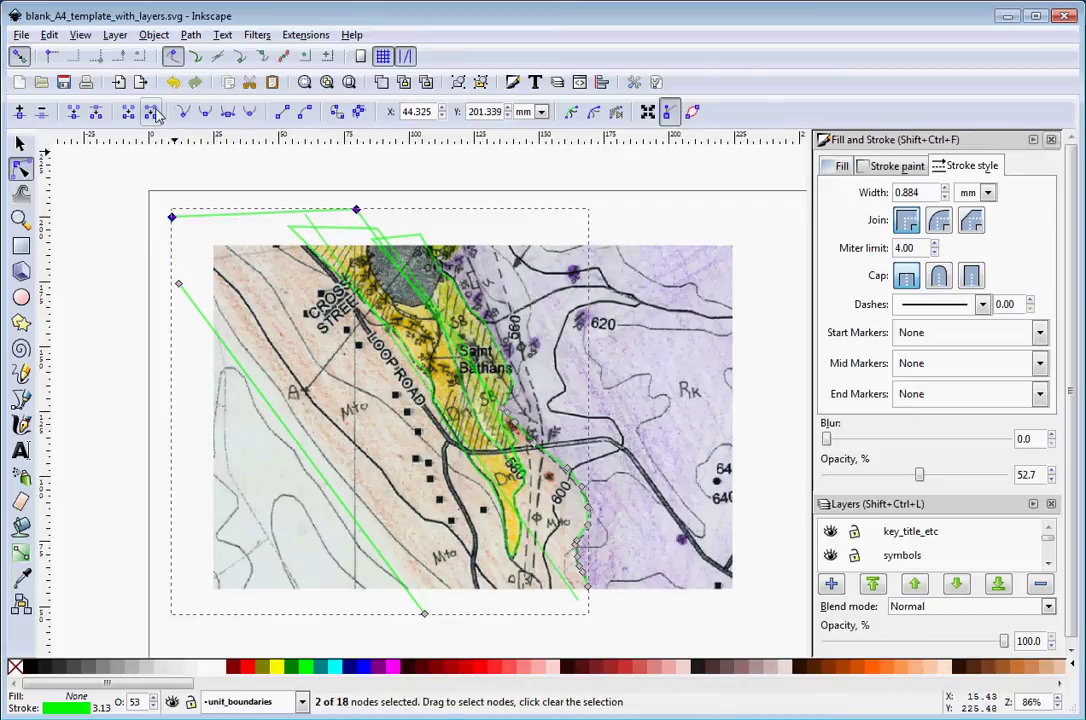
key(Delete)
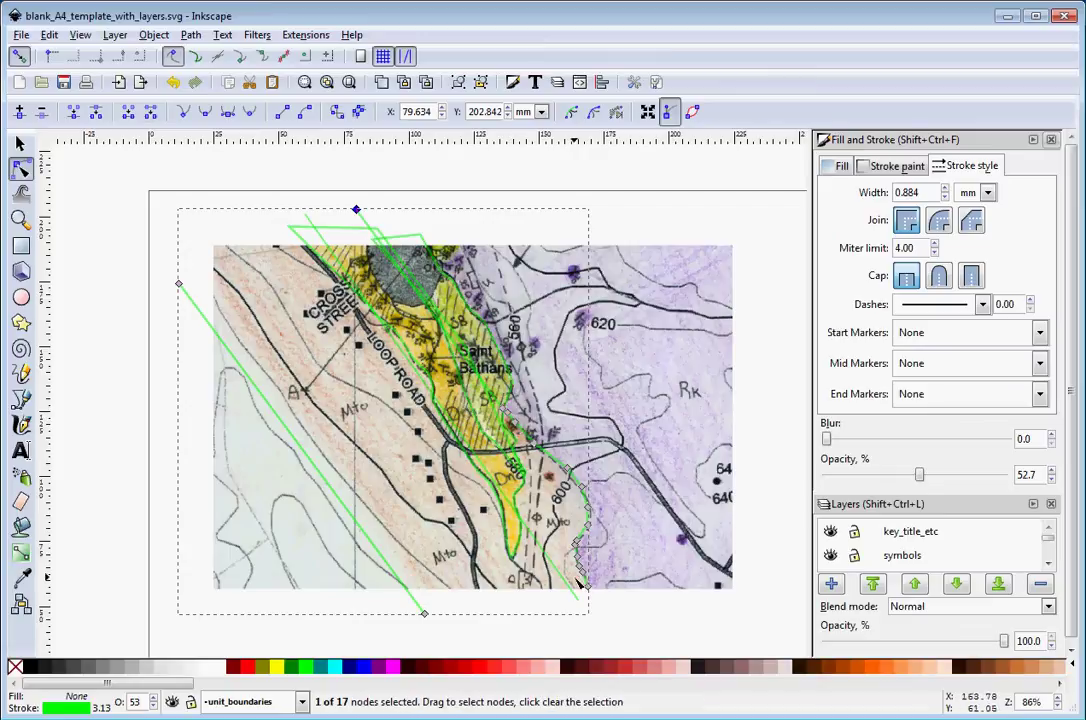
click(573, 585)
click(577, 593)
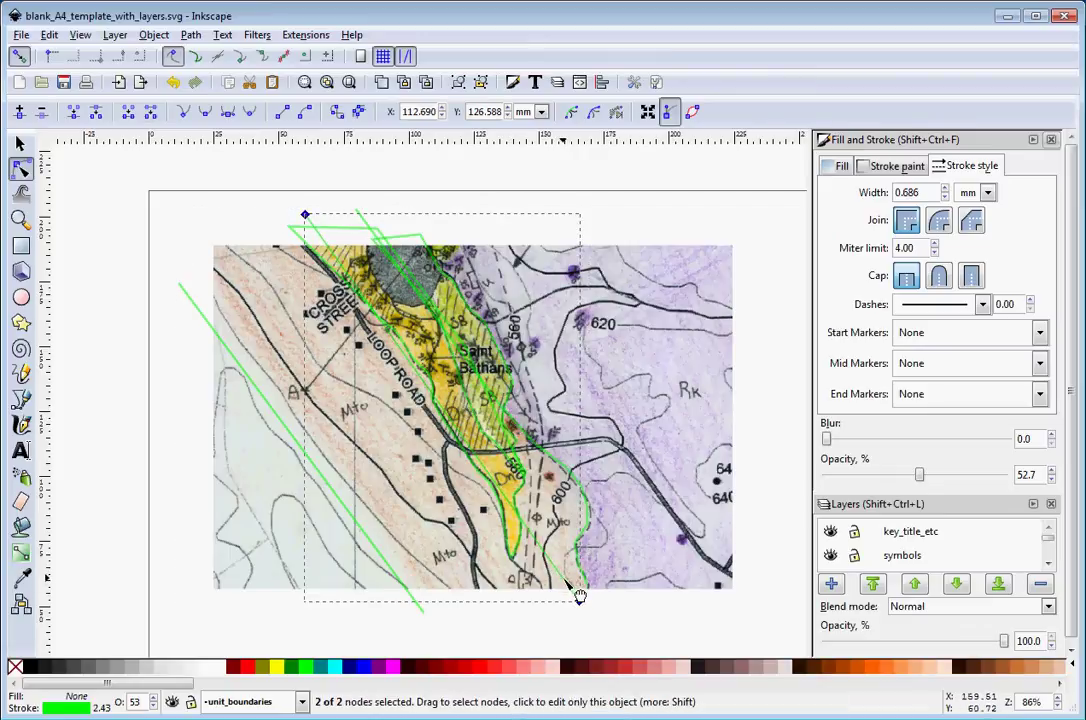
click(545, 565)
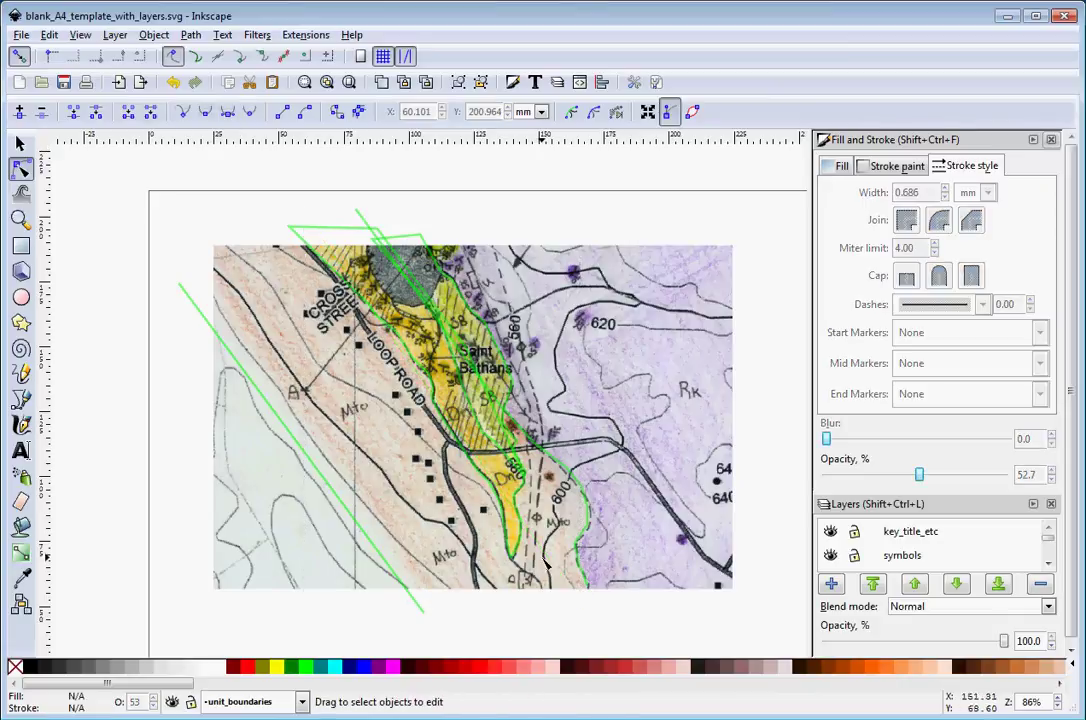
Delete the straight top-edge segments and leftover top nodes from the upper boundary paths.
click(507, 410)
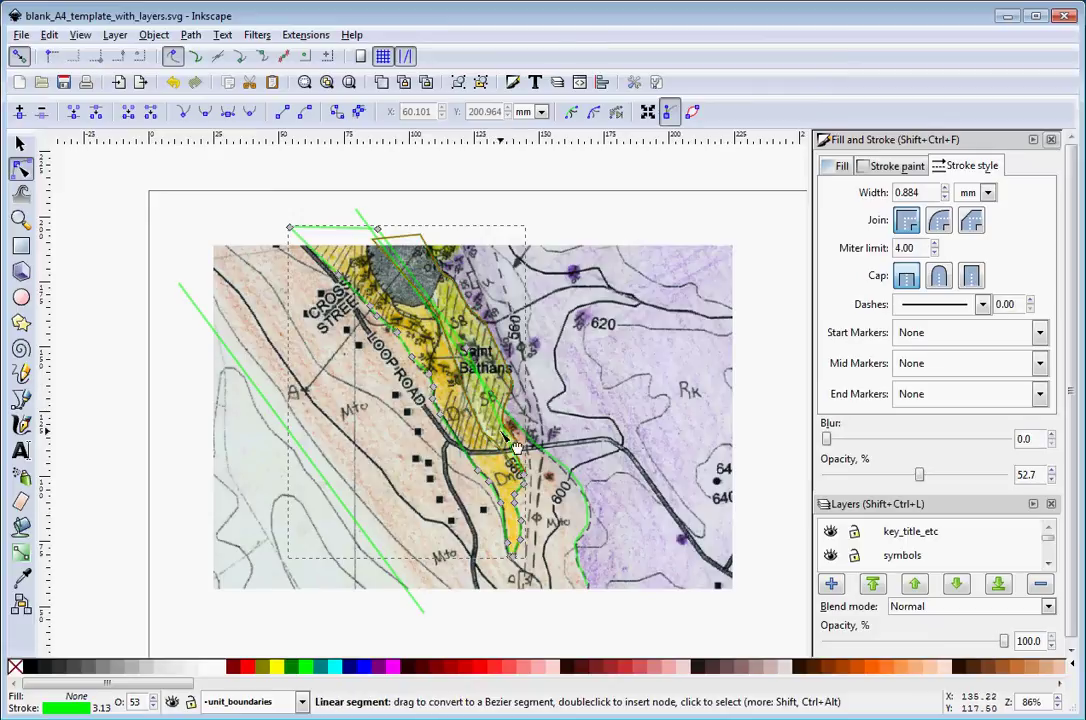
click(510, 425)
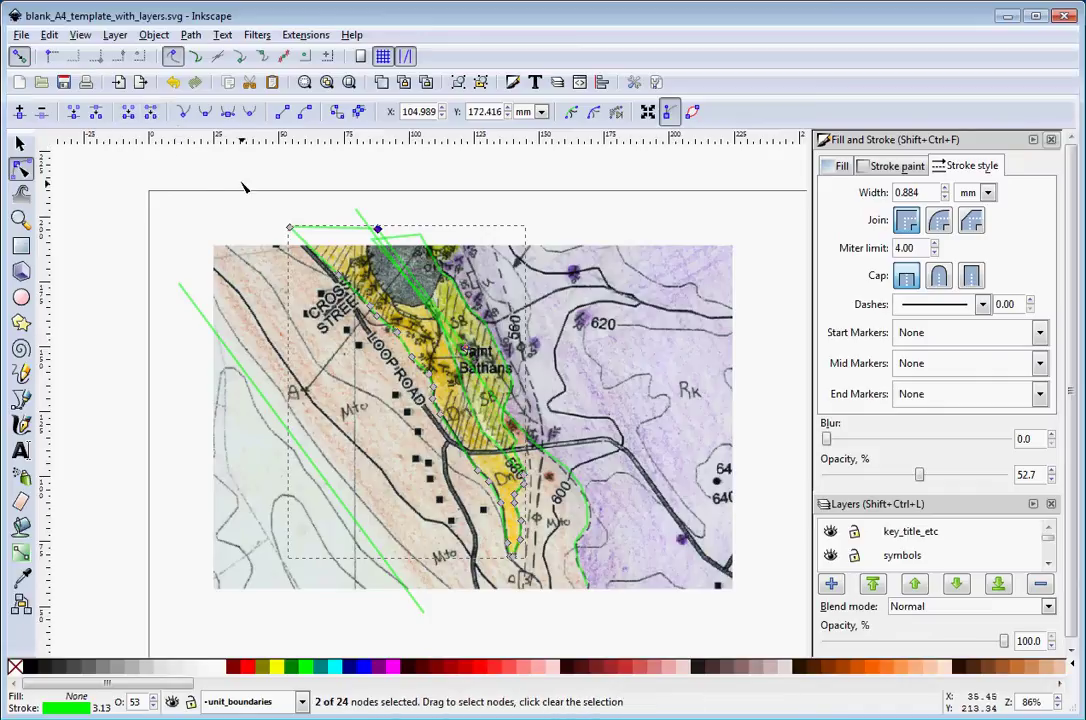
key(Delete)
click(333, 229)
click(290, 228)
ctrl+alt+click(348, 333)
key(Delete)
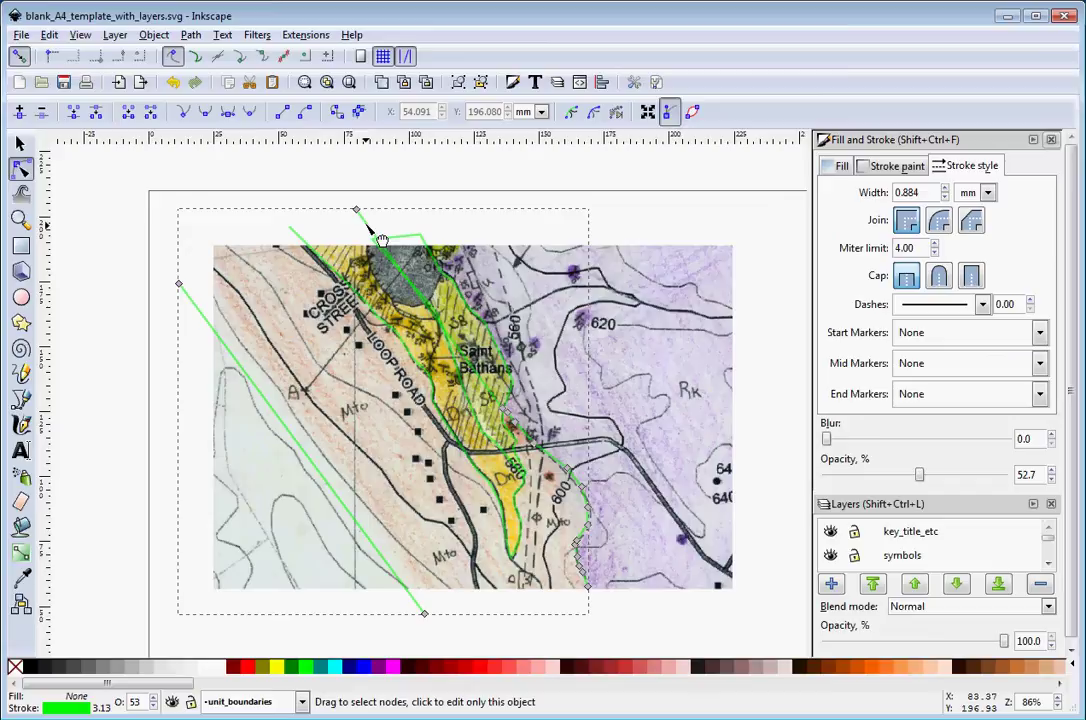
click(322, 200)
click(152, 115)
key(Delete)
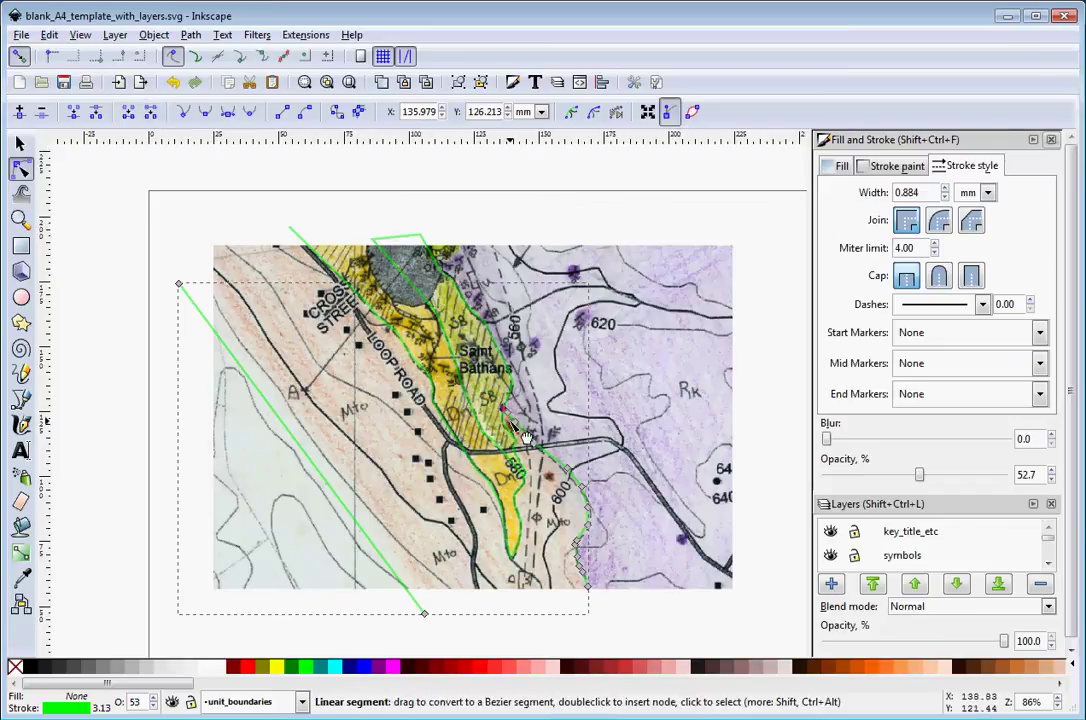
Drag the upper contact path's top node left and down onto the map's top edge.
scroll(511, 428, up, 2)
click(510, 487)
scroll(519, 507, down, 3)
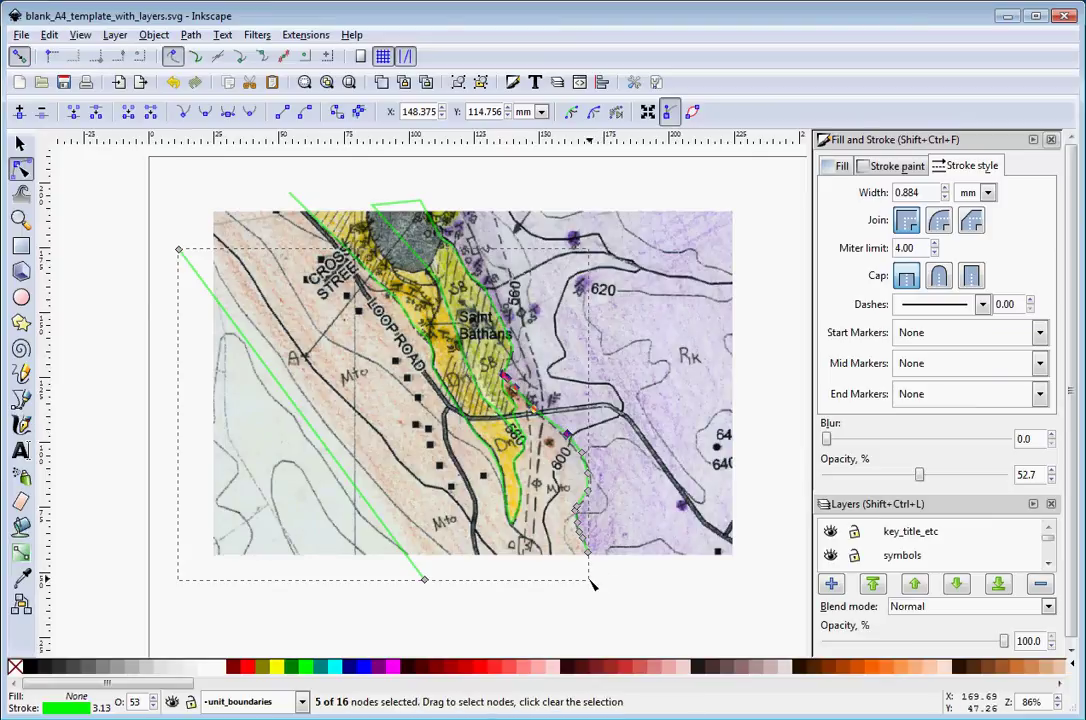
click(421, 207)
click(413, 218)
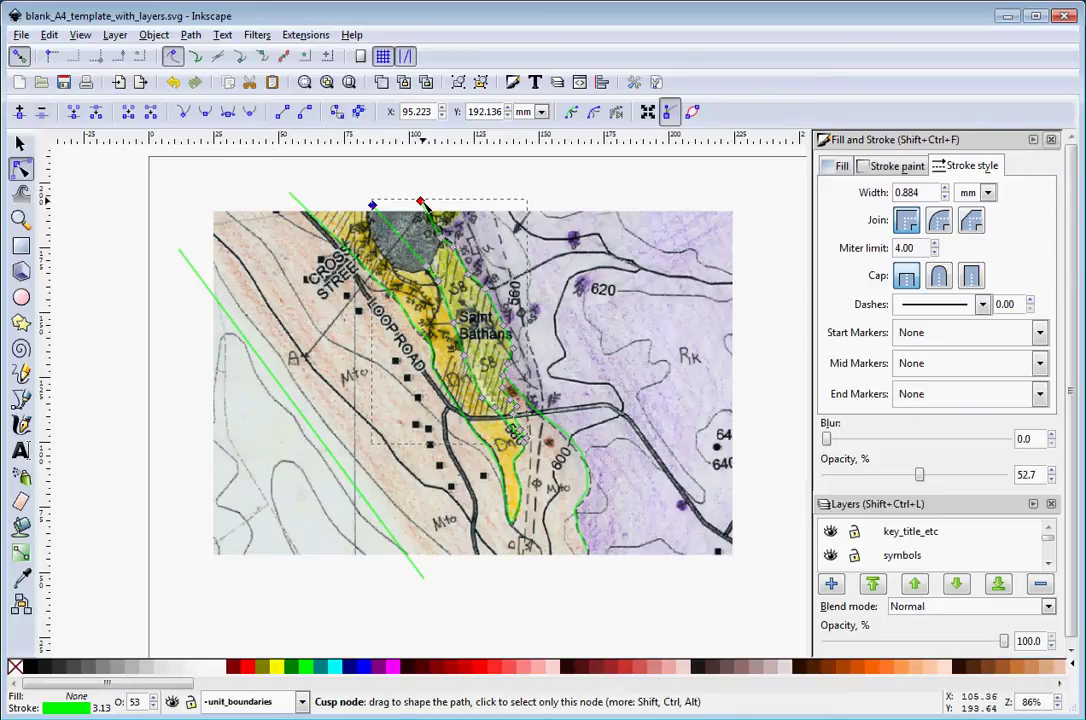
drag(420, 201, 373, 209)
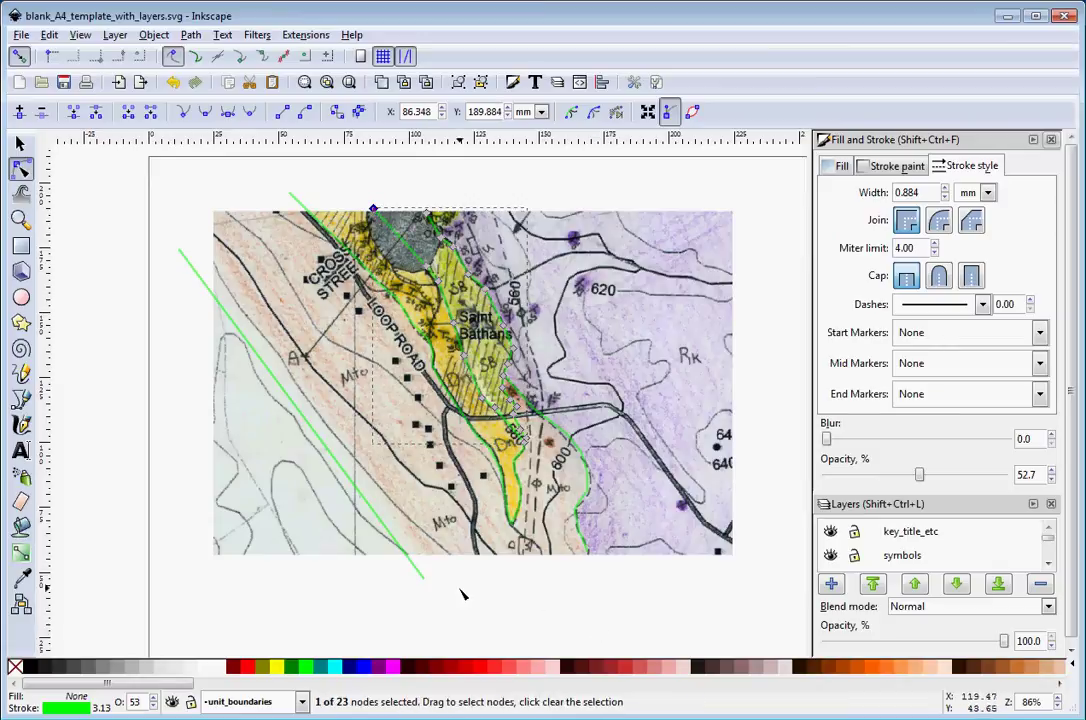
Inspect the long diagonal line's end nodes, then clear the node selection.
click(421, 579)
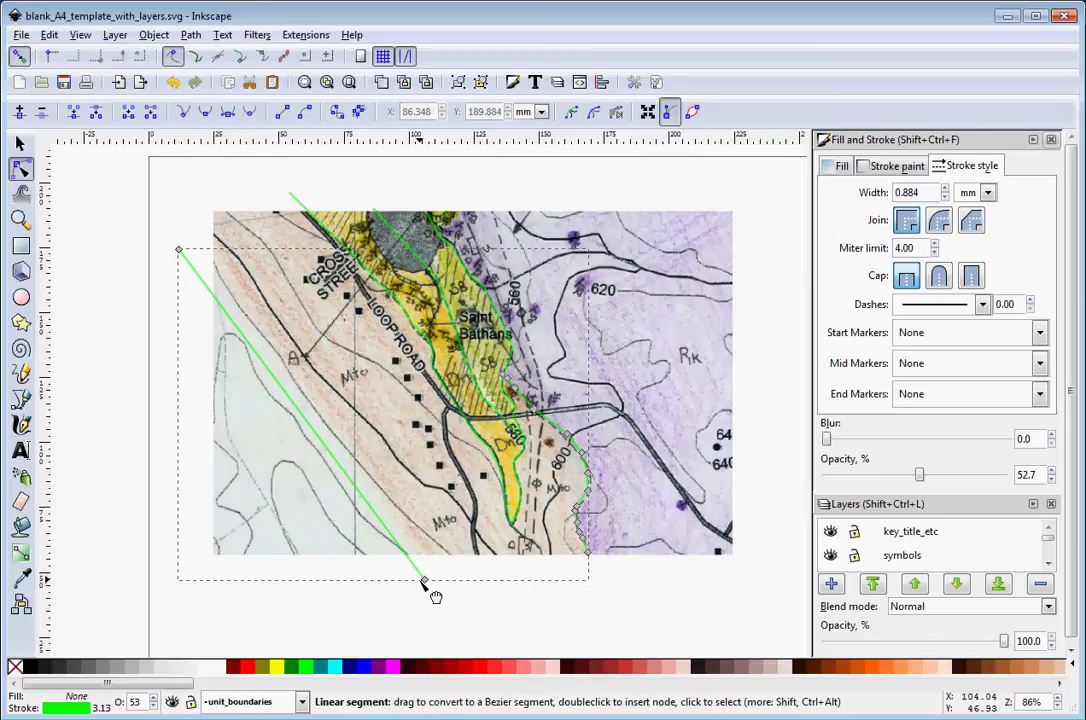
click(432, 593)
click(612, 632)
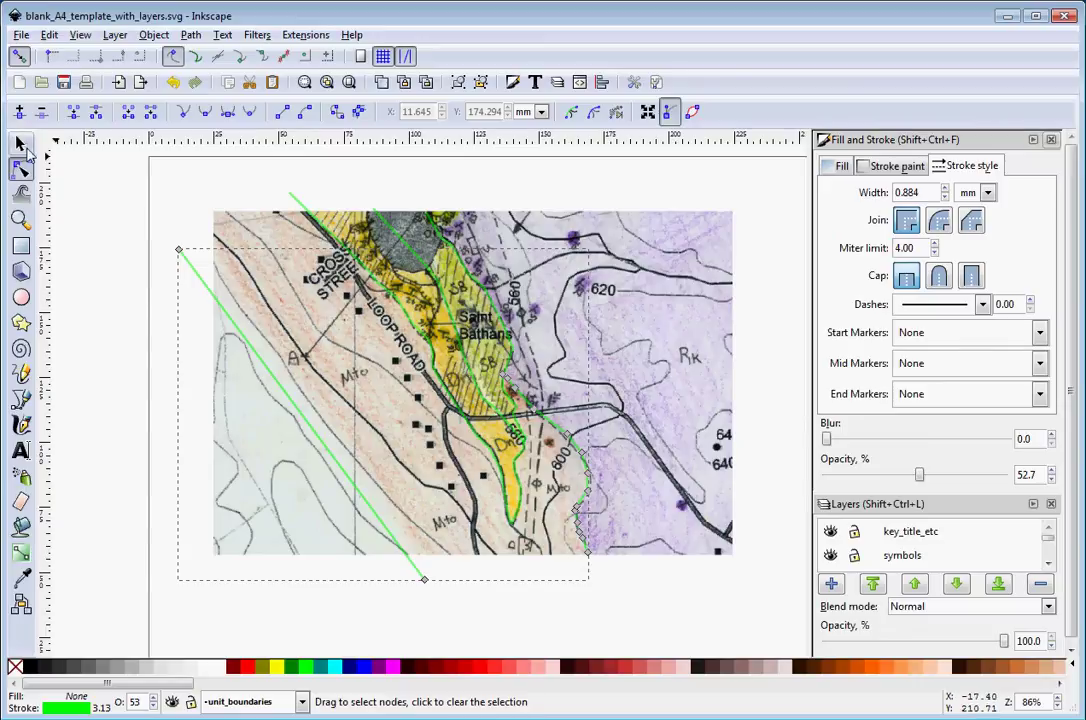
Break the 16-node green boundary path apart into separate pieces.
click(20, 143)
click(667, 582)
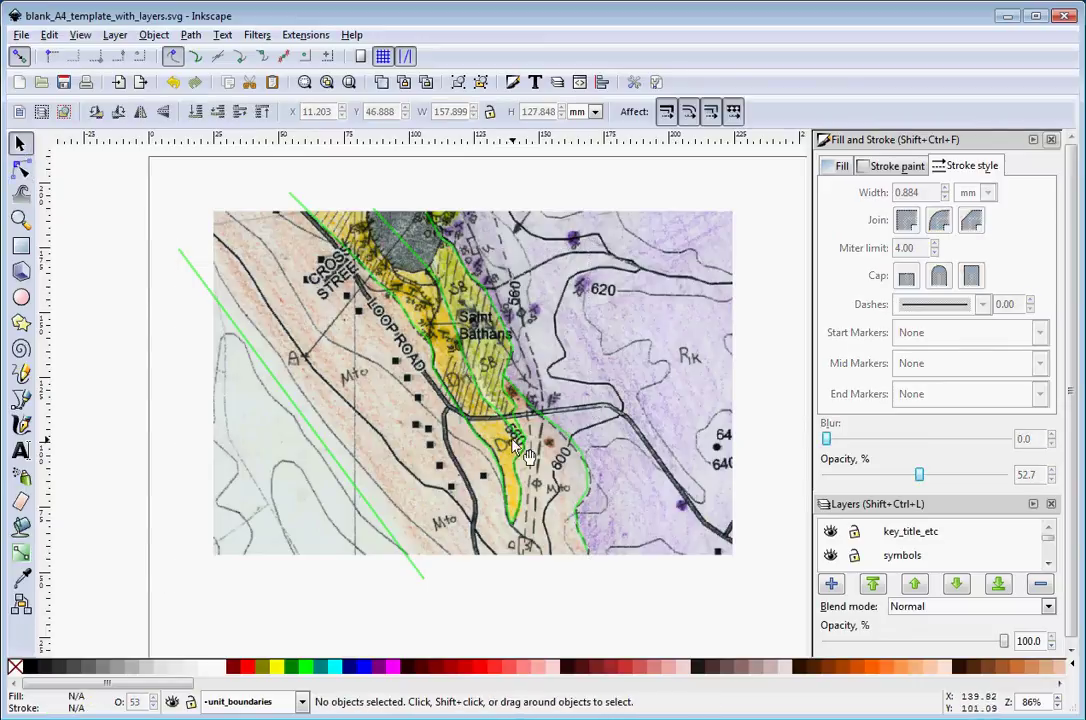
click(589, 484)
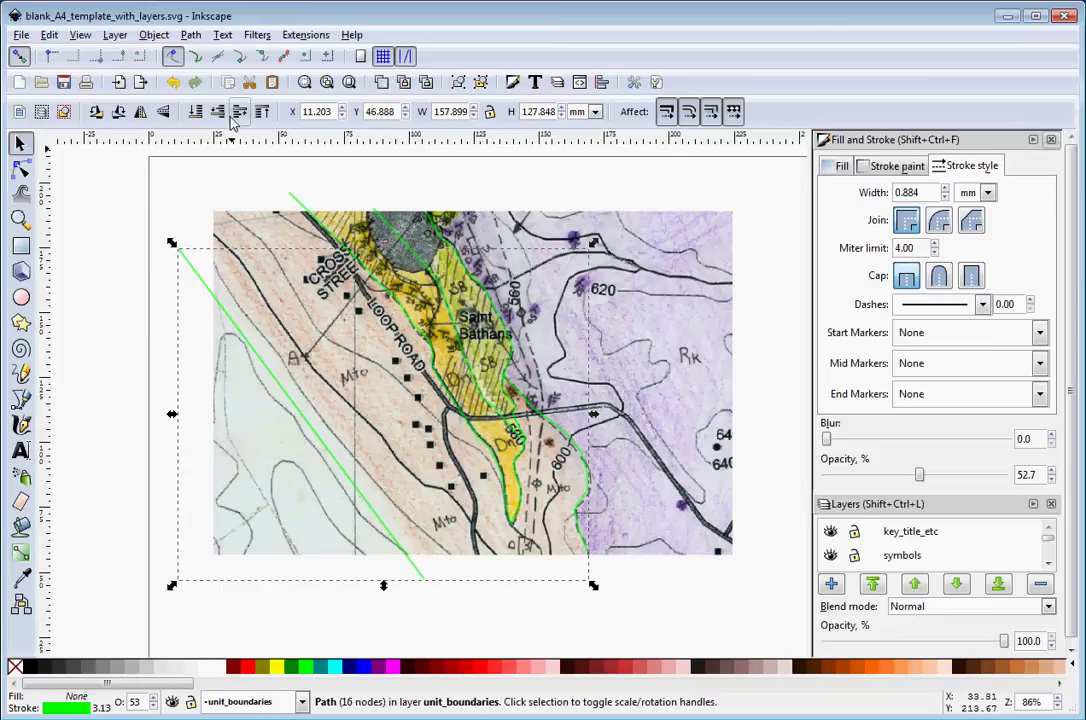
click(191, 35)
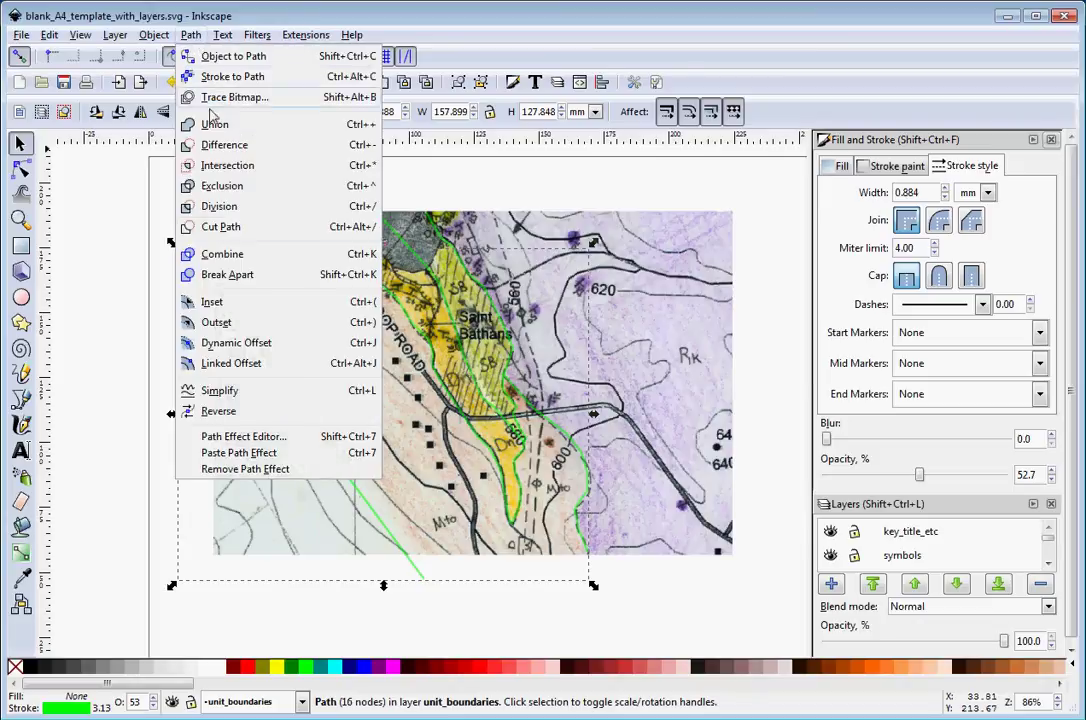
click(228, 274)
Give the contact piece east of the yellow unit a black dashed stroke.
click(630, 621)
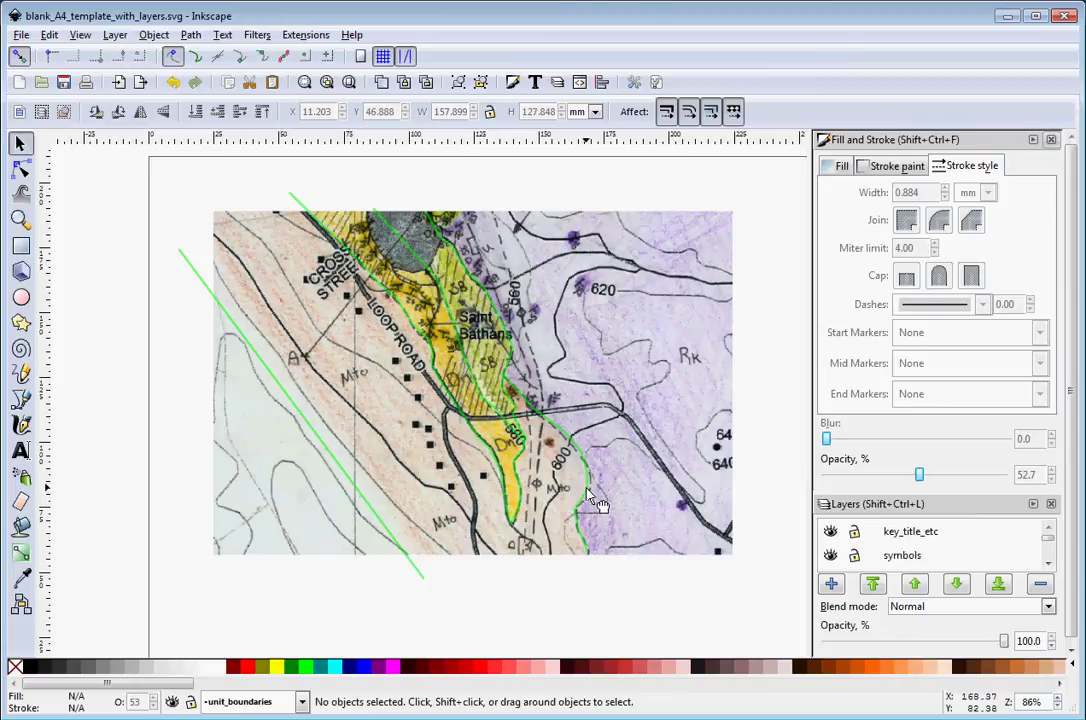
click(591, 497)
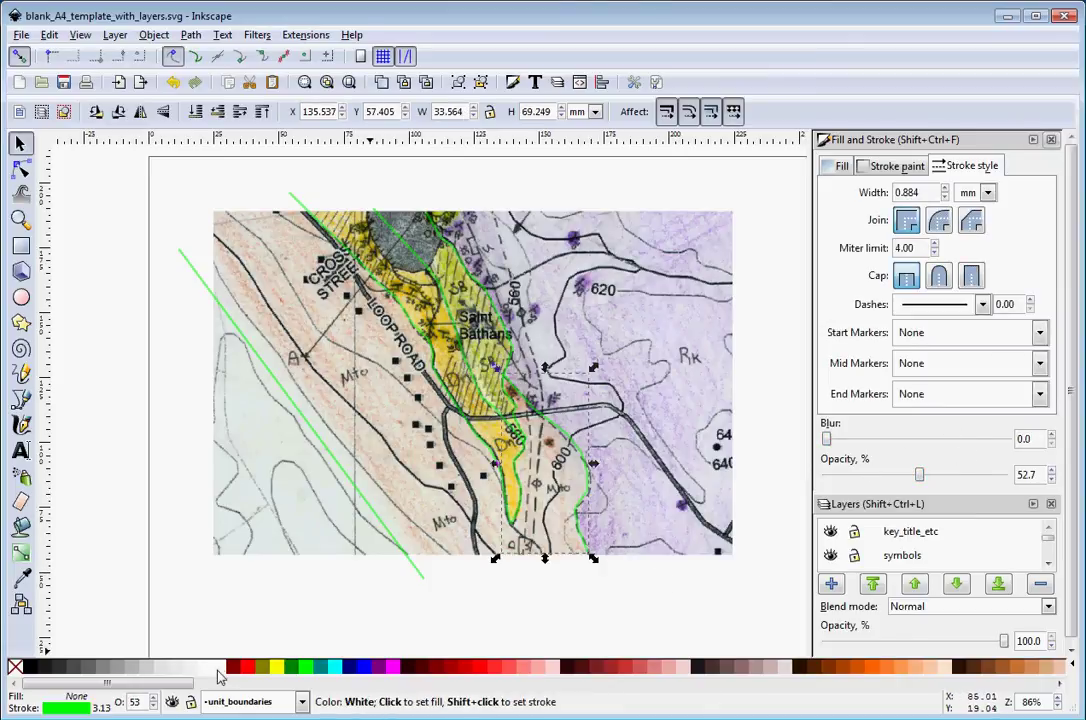
shift+click(30, 667)
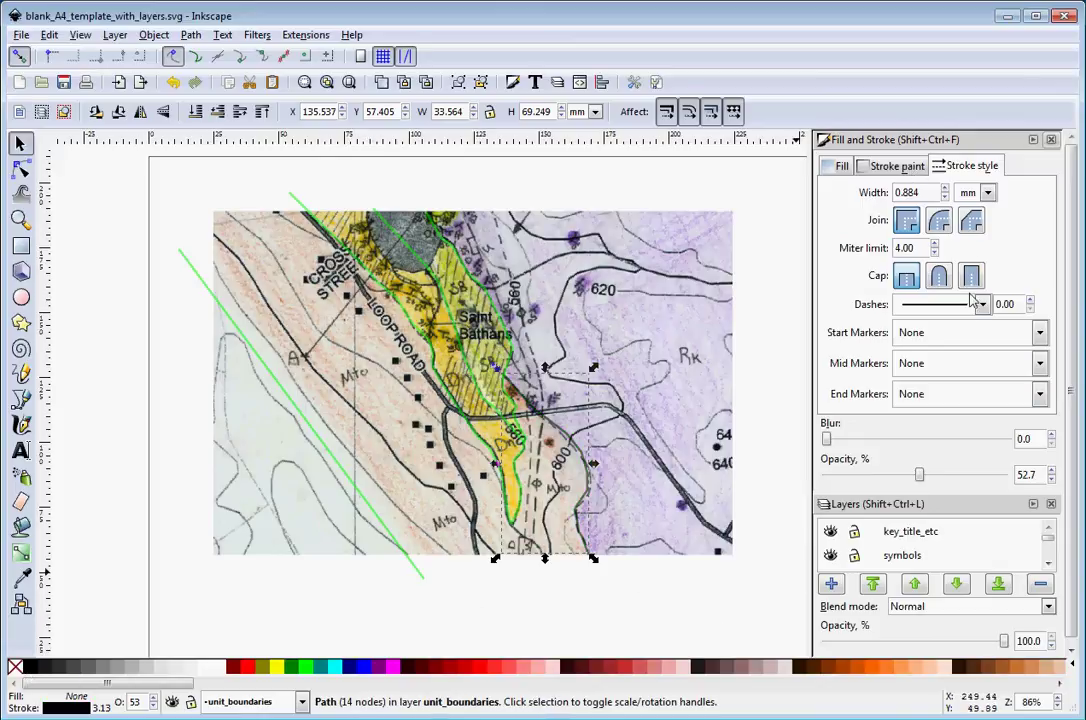
click(983, 305)
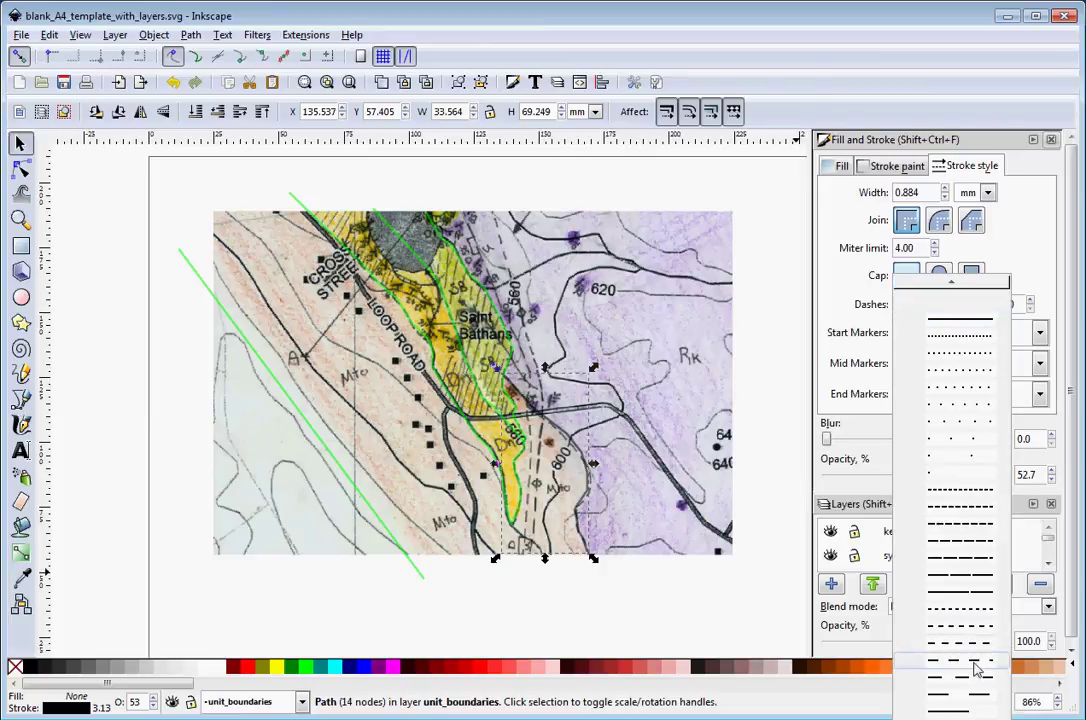
click(977, 668)
click(696, 598)
click(578, 520)
click(560, 637)
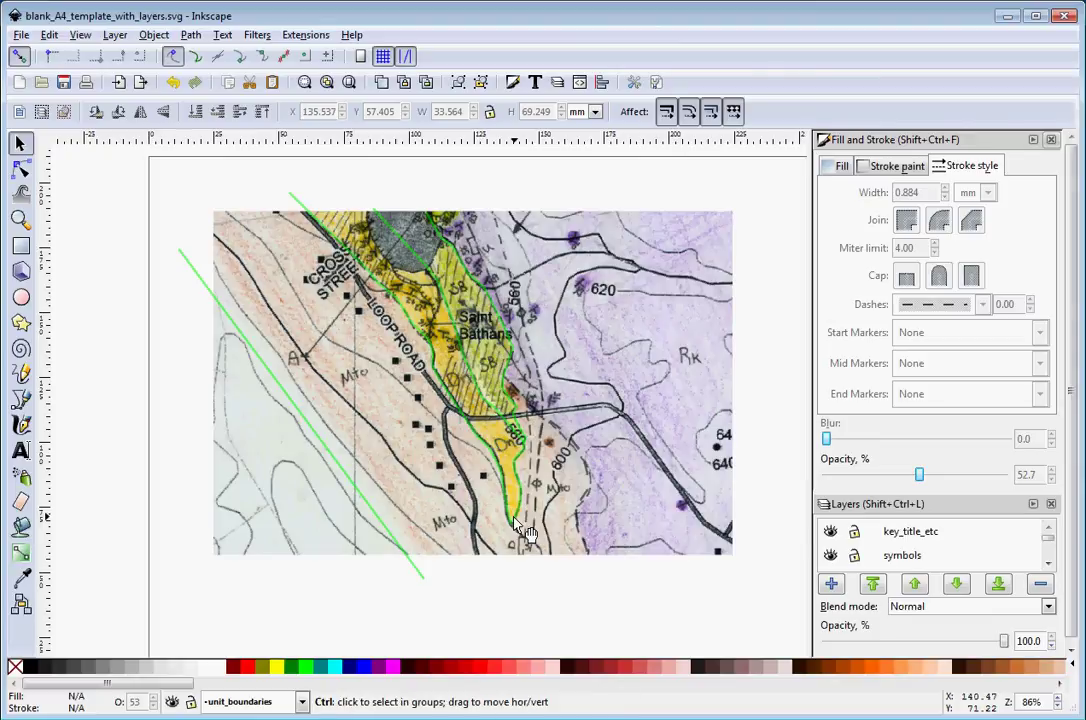
Move a node of the 22-node Dn boundary onto the contact line and break the path there.
scroll(514, 519, up, 2)
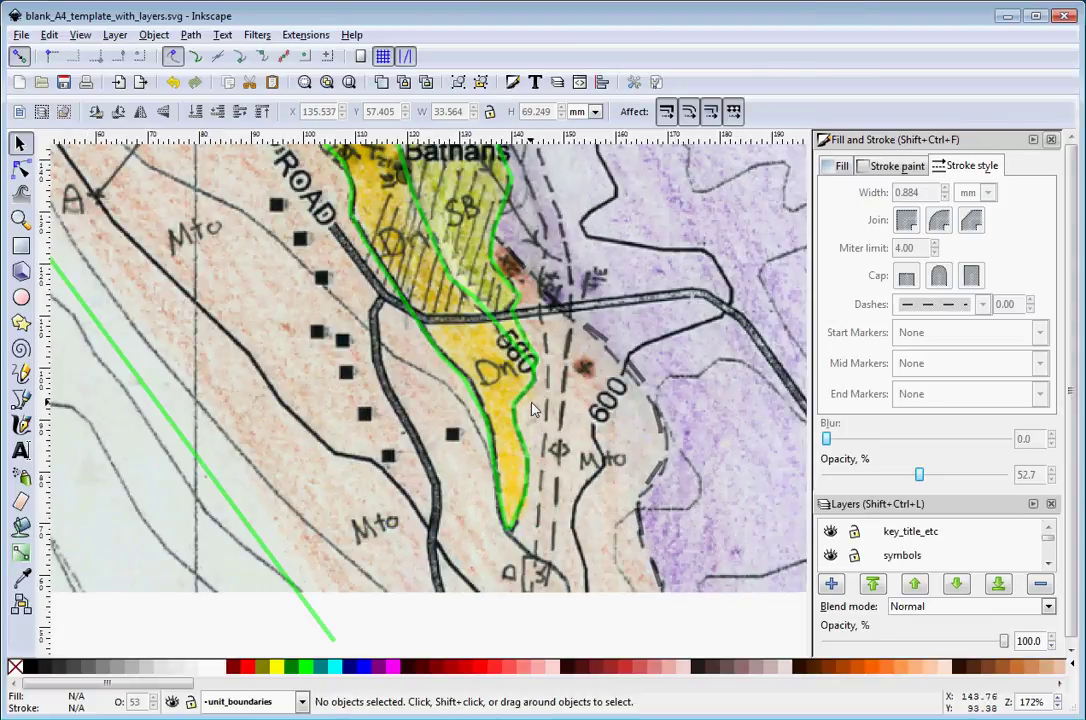
click(524, 415)
scroll(534, 465, up, 8)
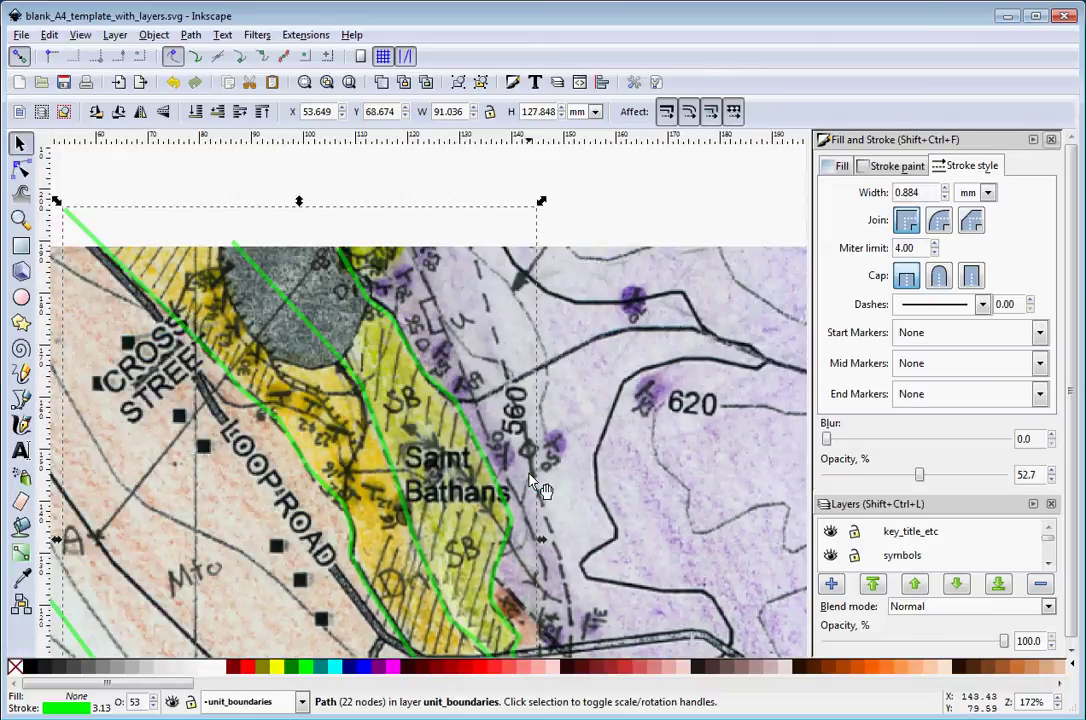
scroll(540, 488, down, 7)
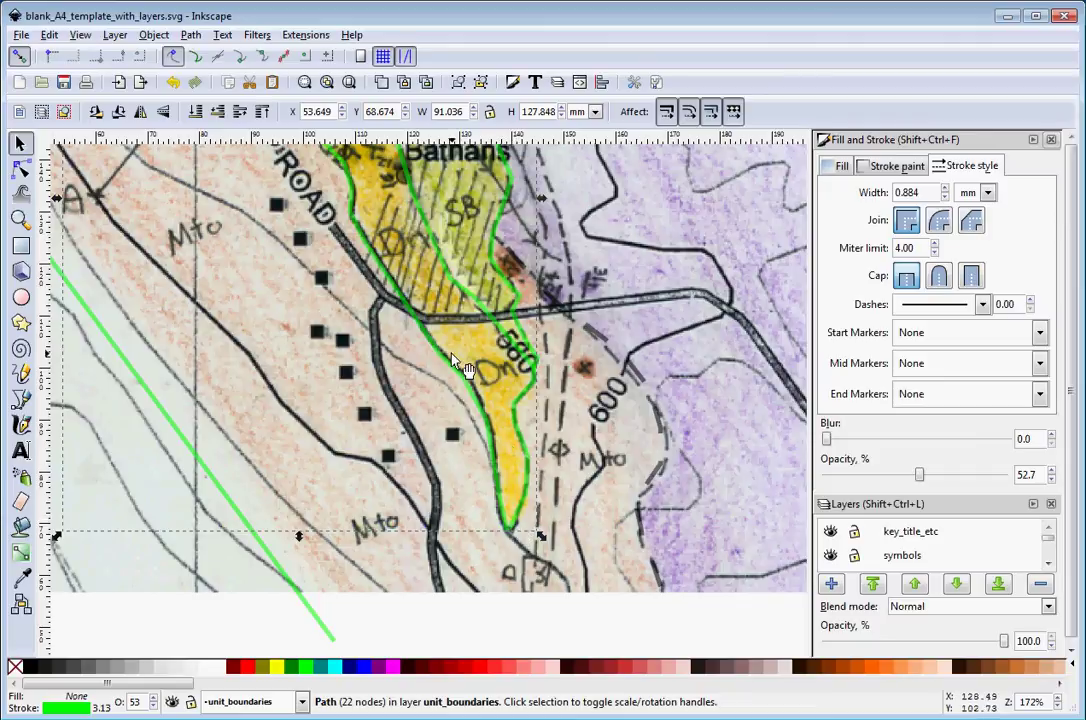
scroll(393, 297, up, 2)
scroll(395, 297, up, 3)
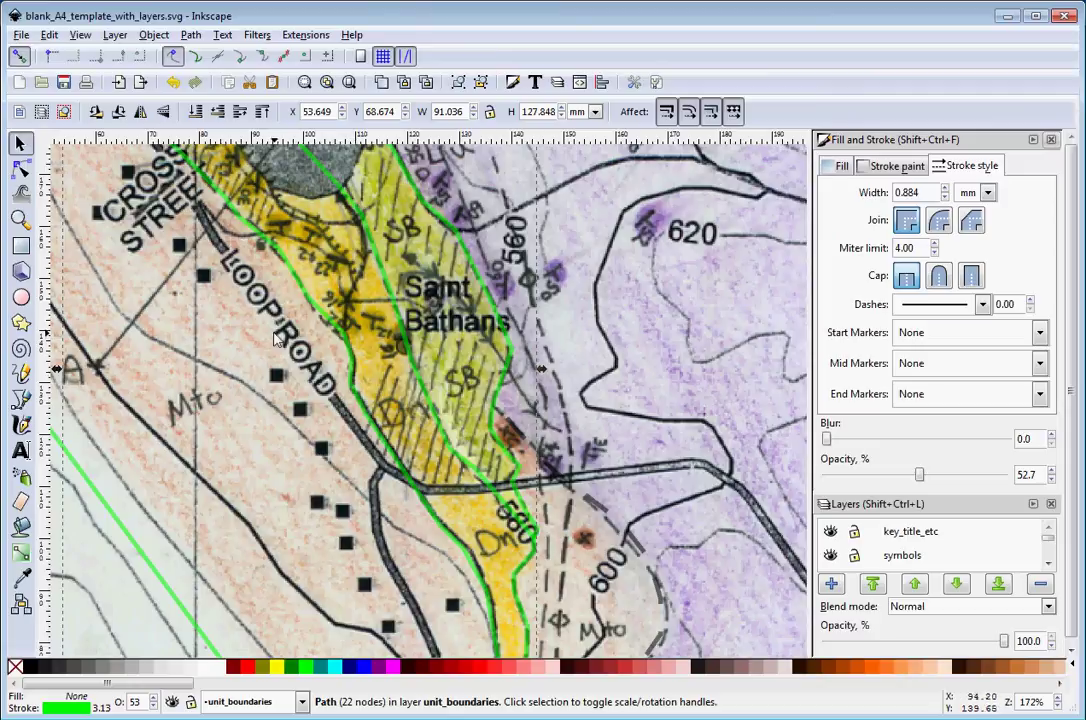
click(20, 170)
drag(354, 363, 347, 336)
click(345, 339)
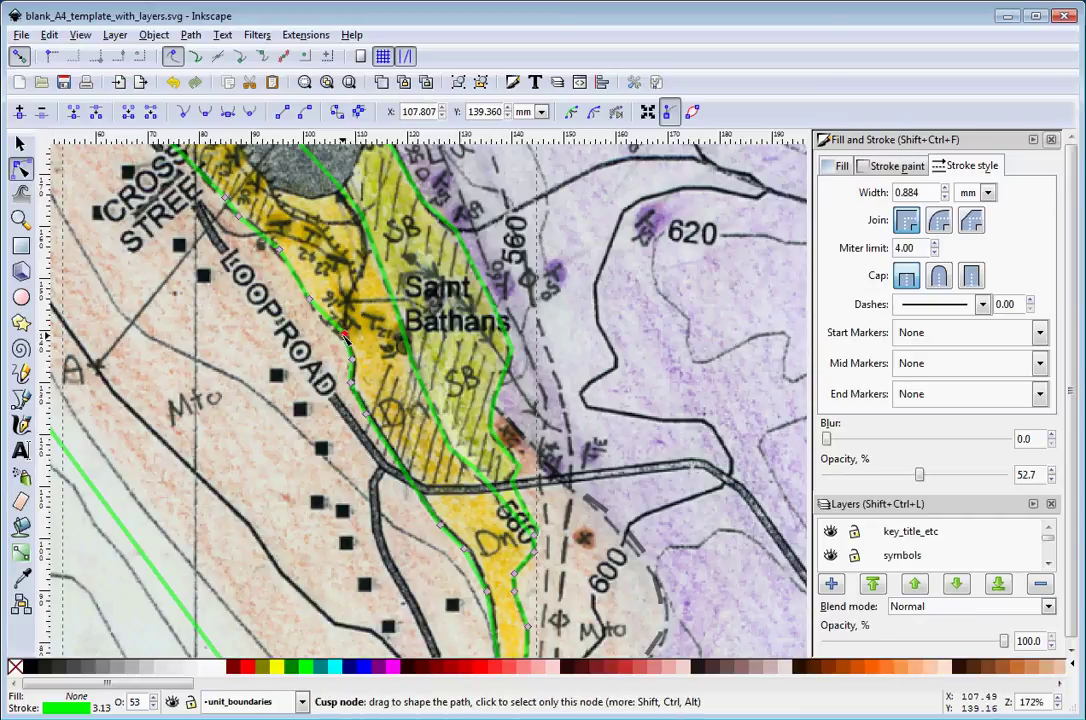
click(96, 112)
Select the end node below the Dn unit, then return to the Selector tool.
scroll(503, 621, down, 3)
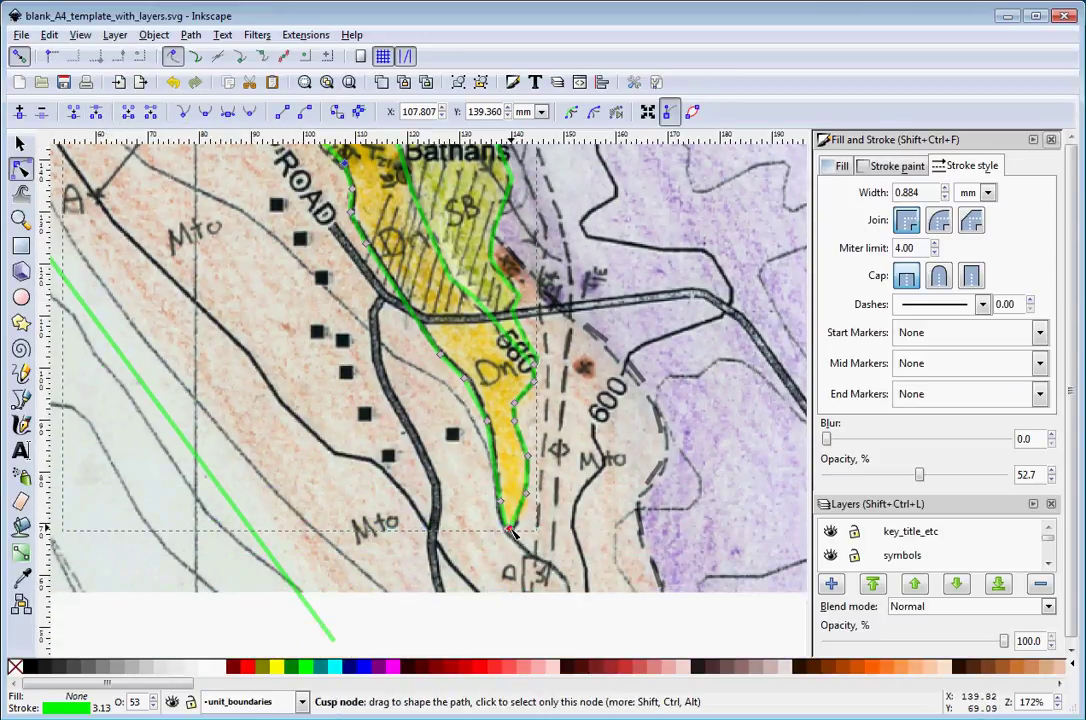
click(510, 533)
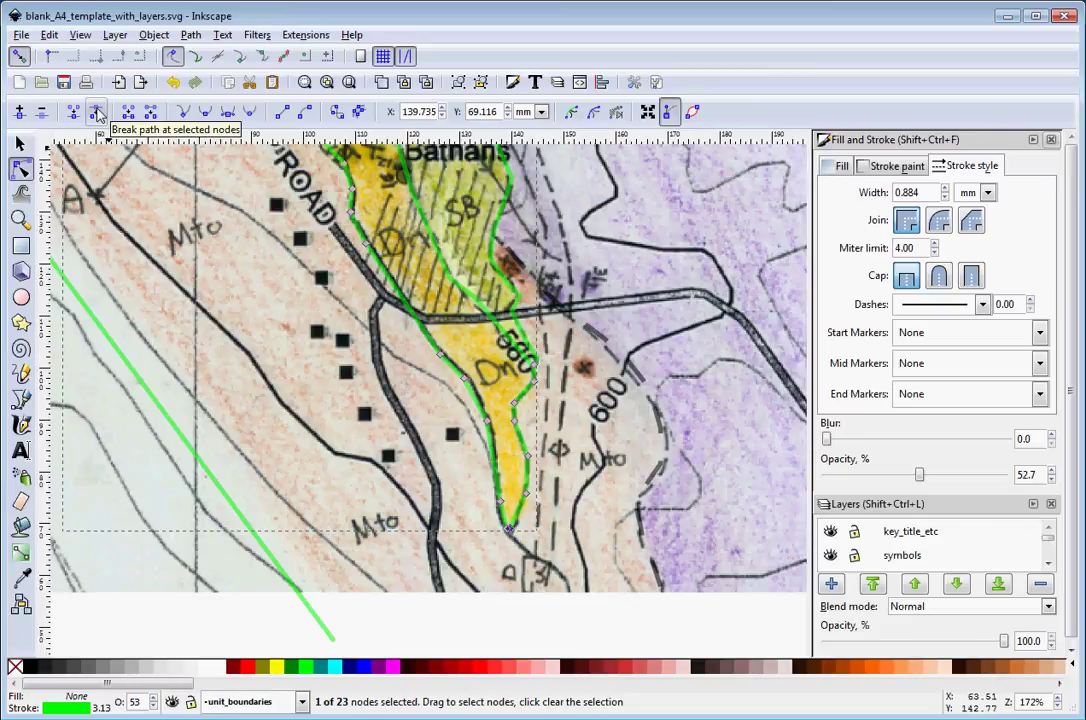
scroll(421, 420, up, 3)
scroll(421, 418, up, 1)
key(s)
click(443, 527)
scroll(484, 575, down, 5)
scroll(484, 575, up, 3)
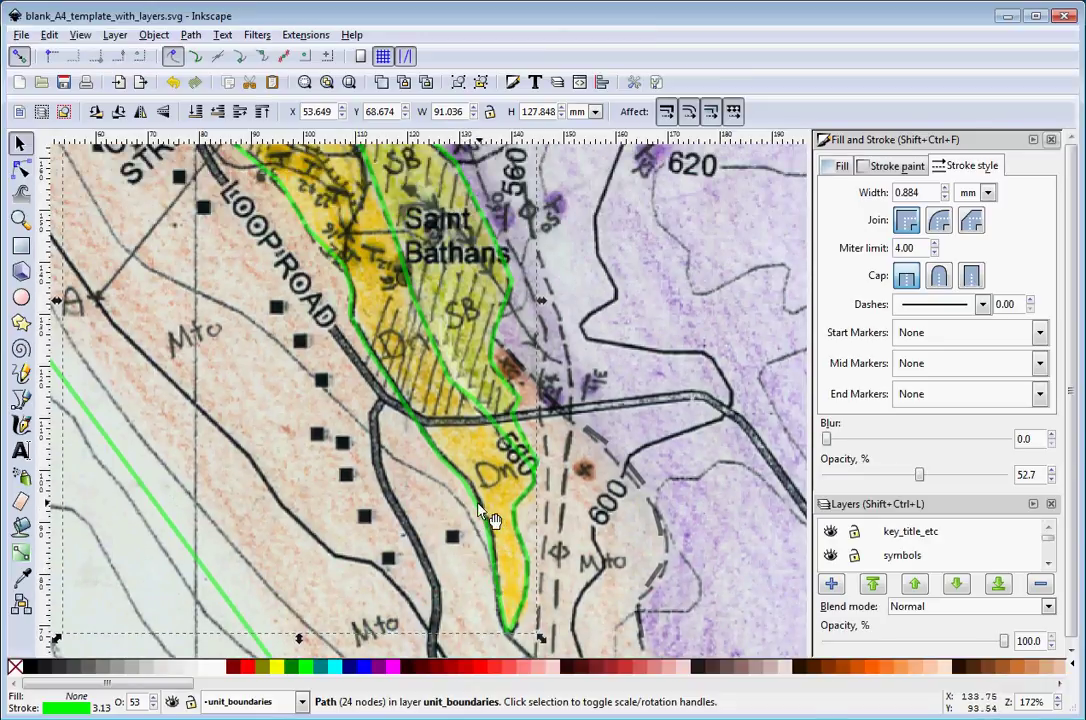
Break the boundary apart and stroke the west Dn contact black.
click(190, 34)
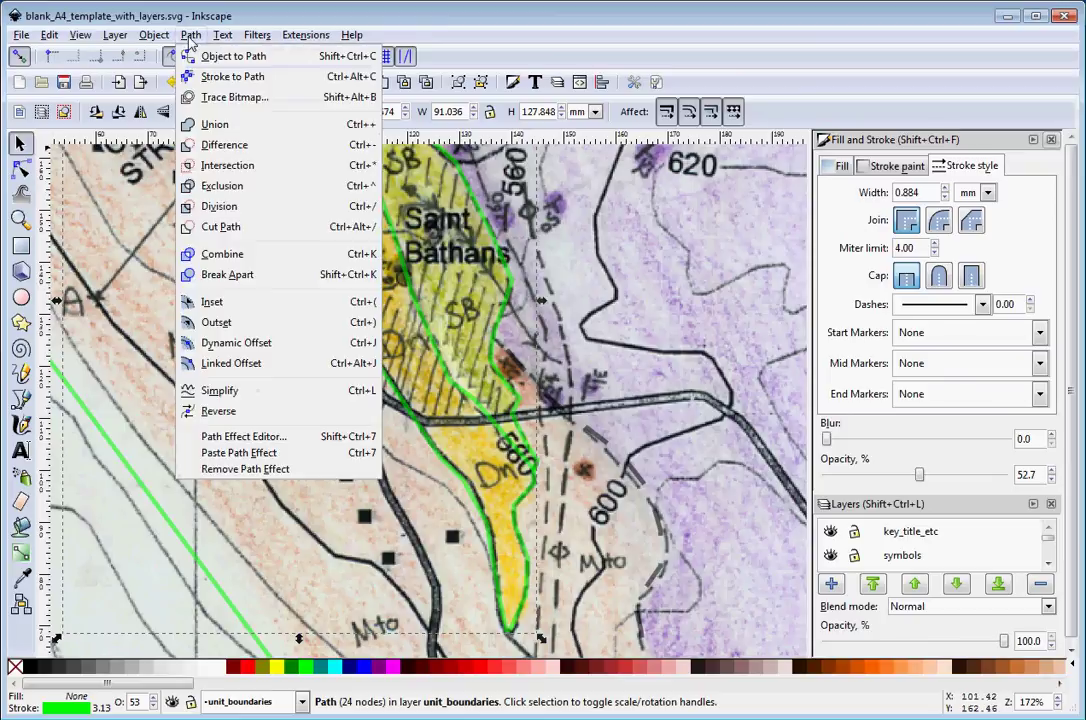
click(228, 275)
scroll(483, 512, down, 3)
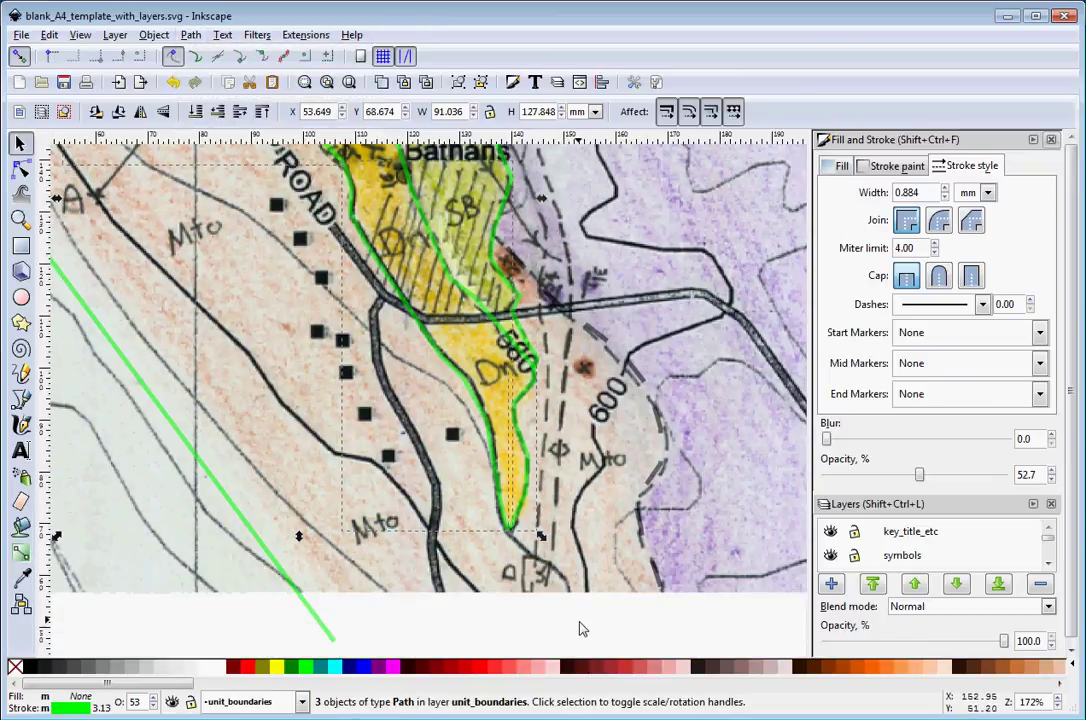
click(583, 628)
click(502, 486)
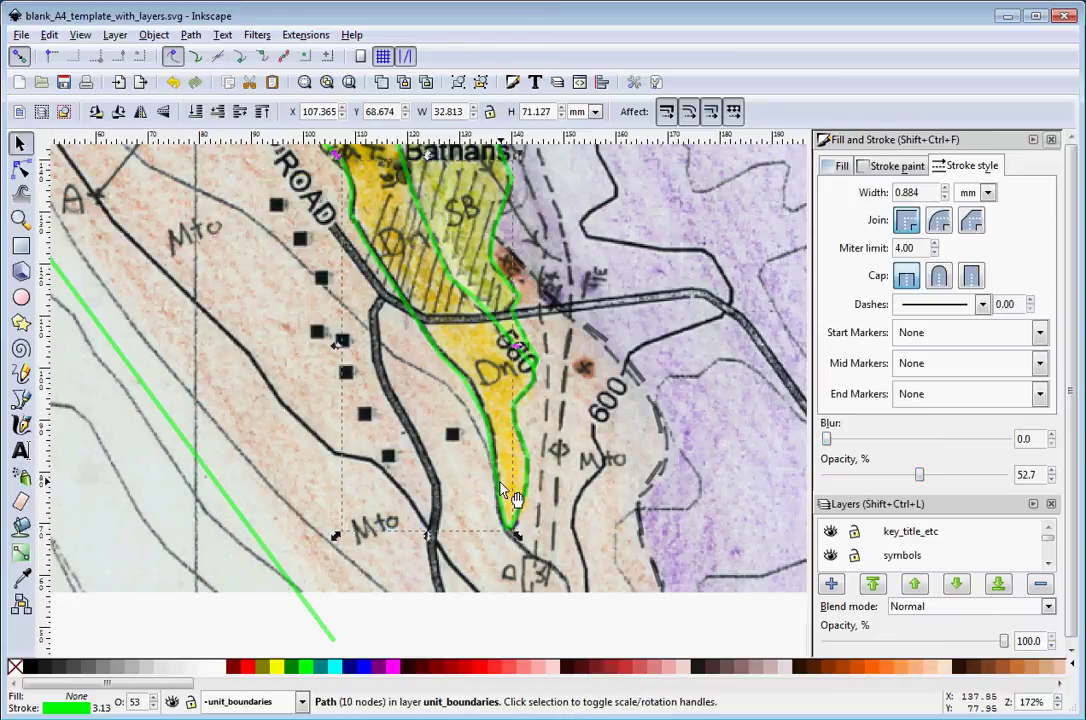
shift+click(27, 670)
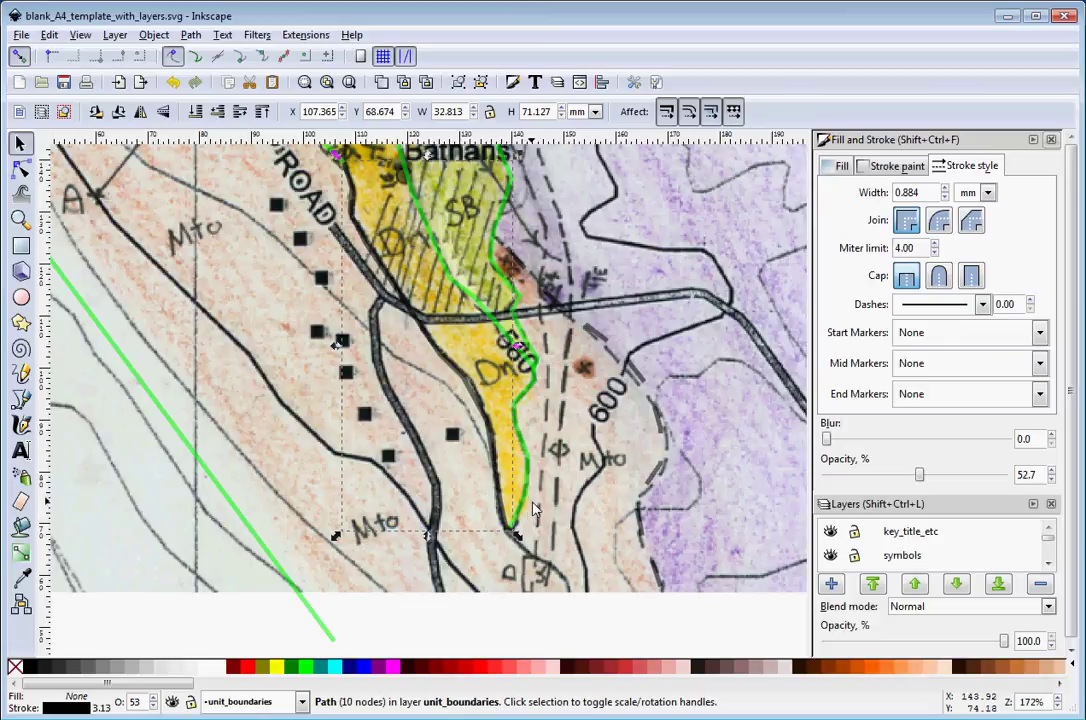
Give the east Dn contact a black stroke and try making it dashed.
click(530, 497)
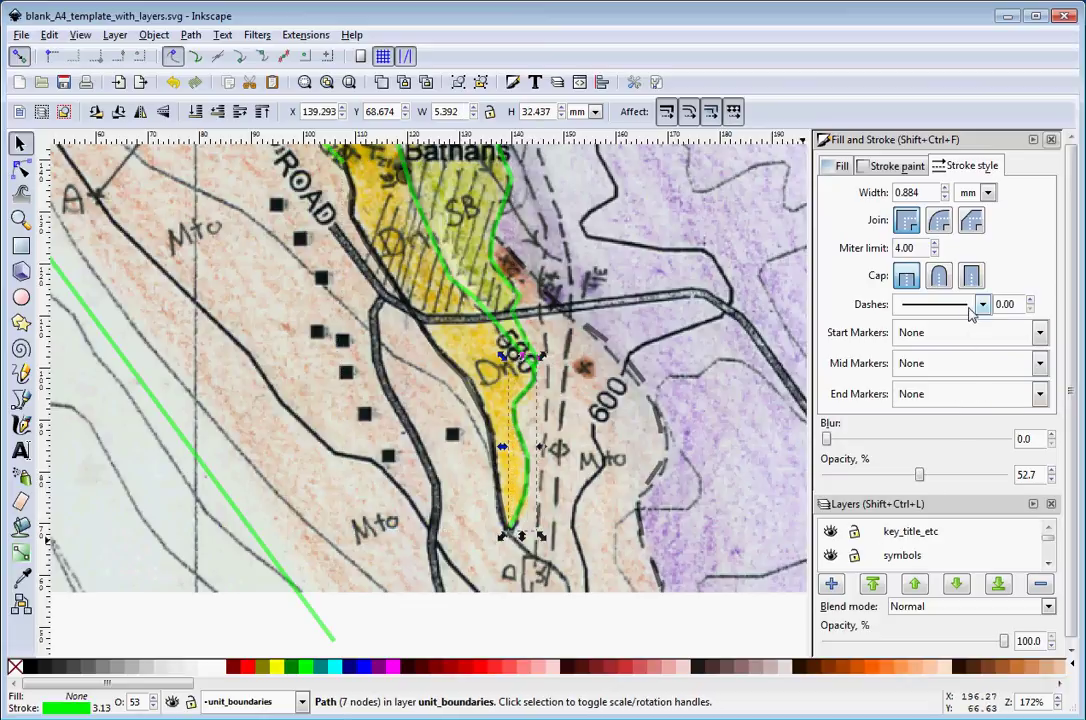
shift+click(34, 670)
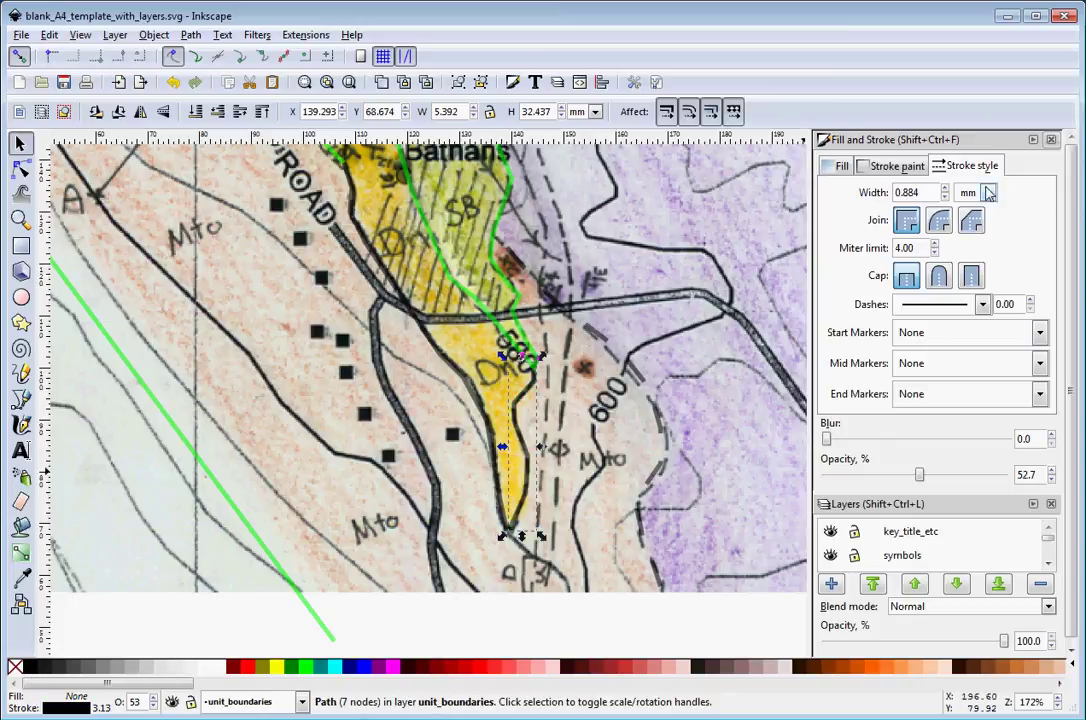
click(983, 304)
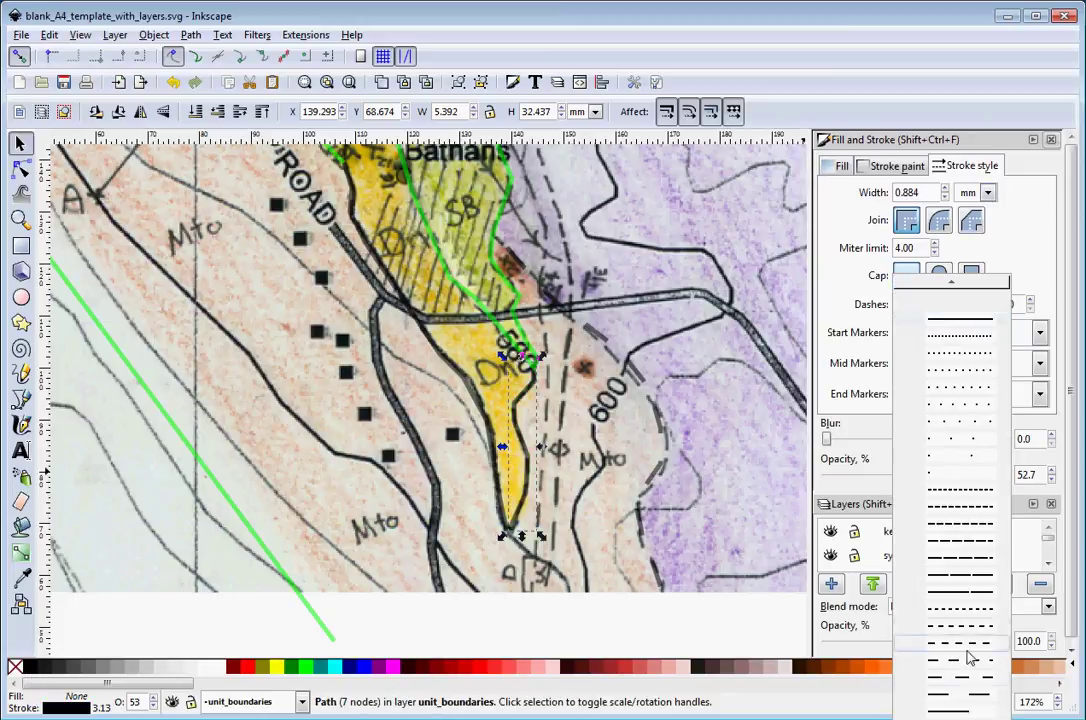
key(Escape)
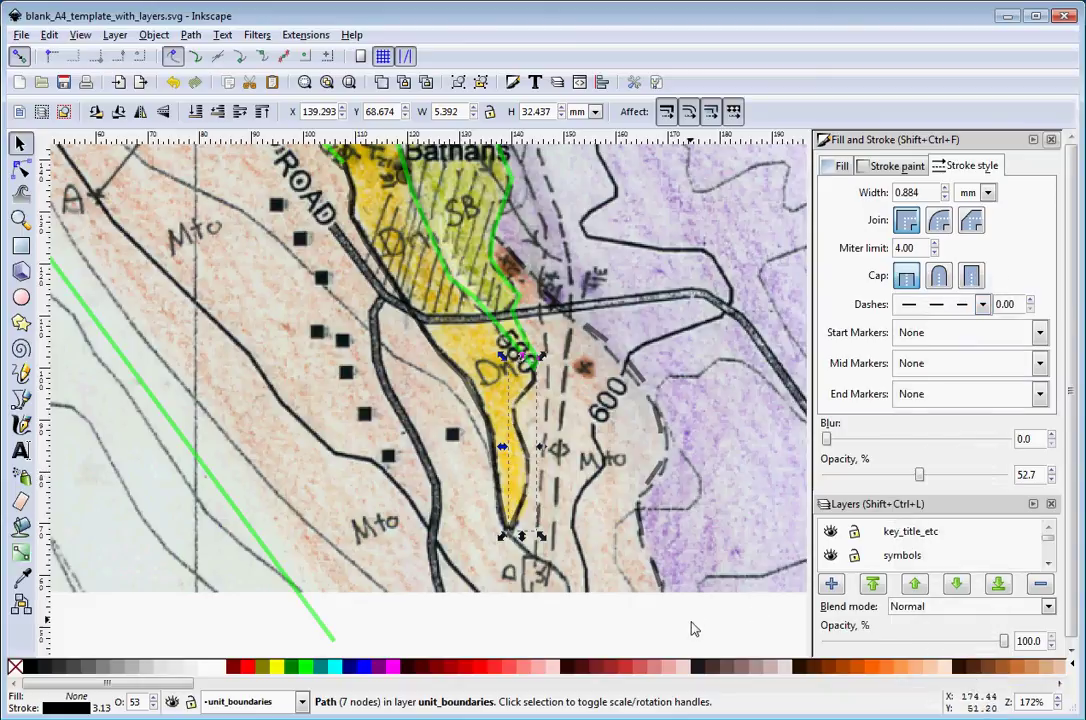
Give the contact beside LOOP ROAD a dashed pattern and black stroke.
scroll(500, 450, up, 4)
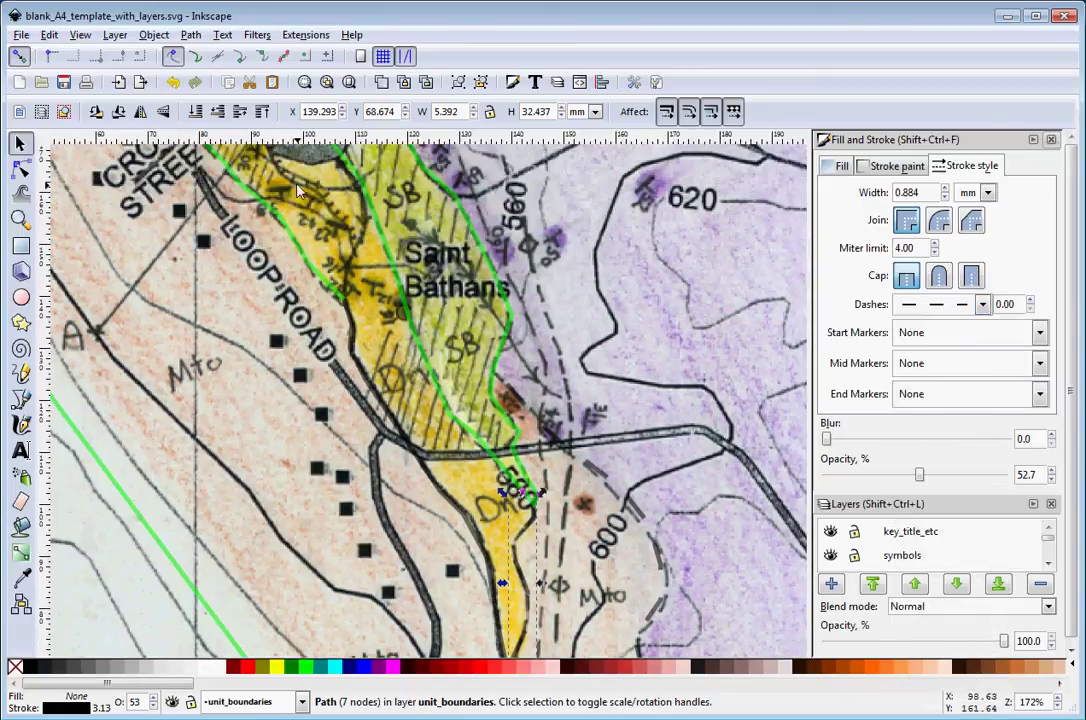
click(322, 268)
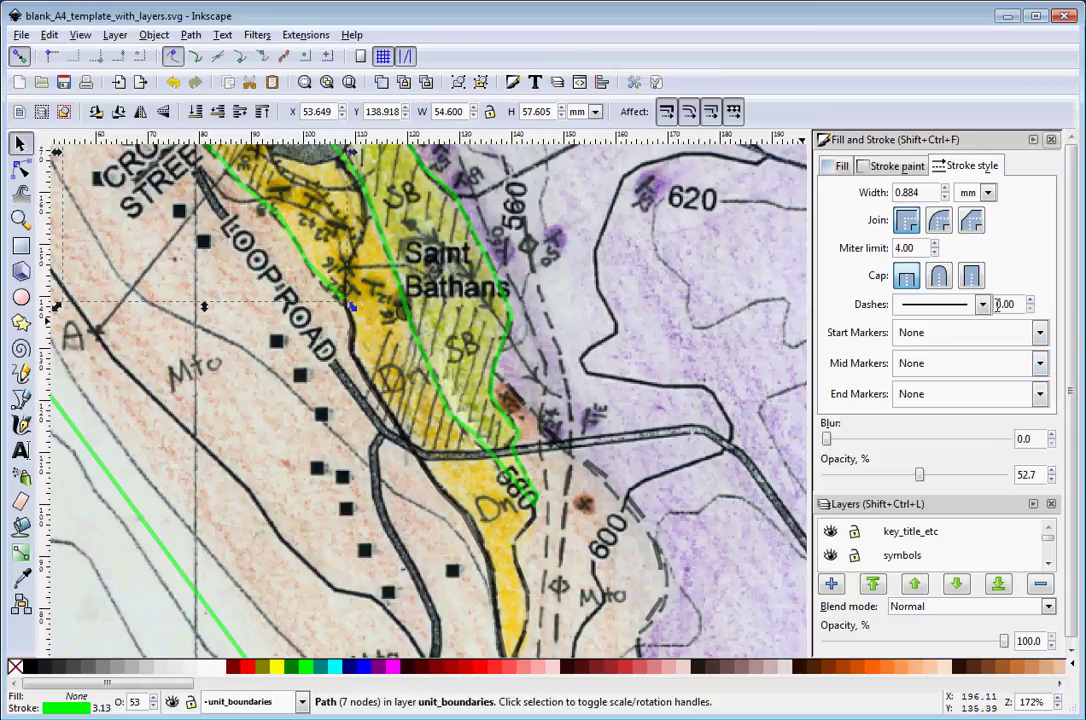
click(982, 304)
click(968, 686)
shift+click(29, 667)
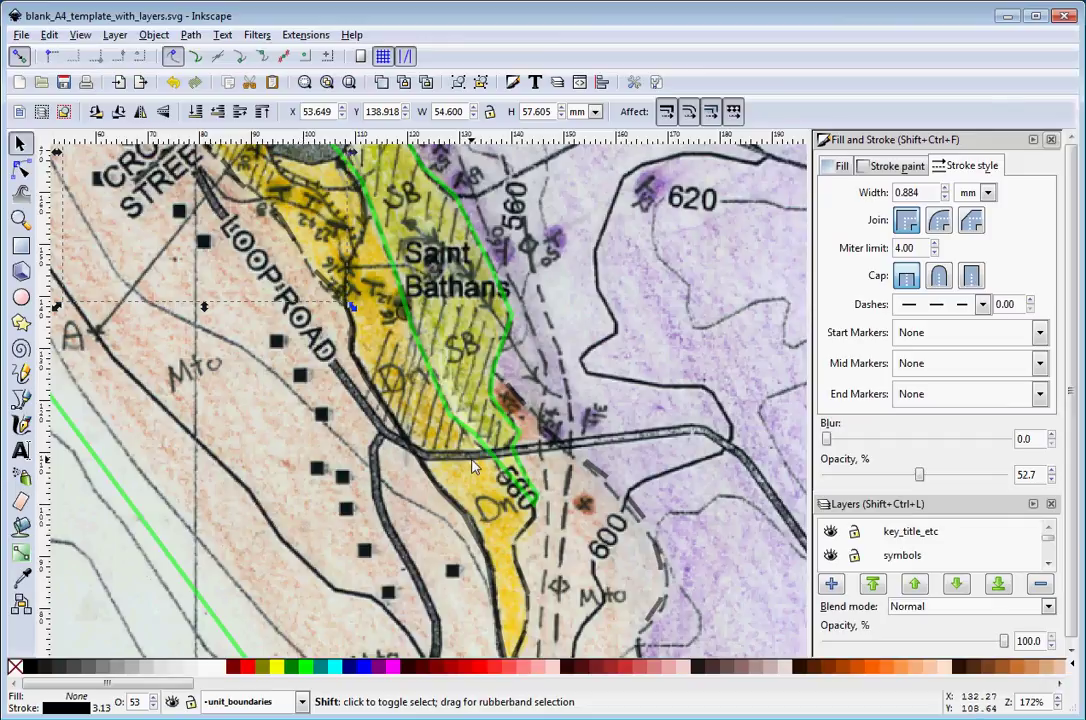
scroll(474, 466, up, 3)
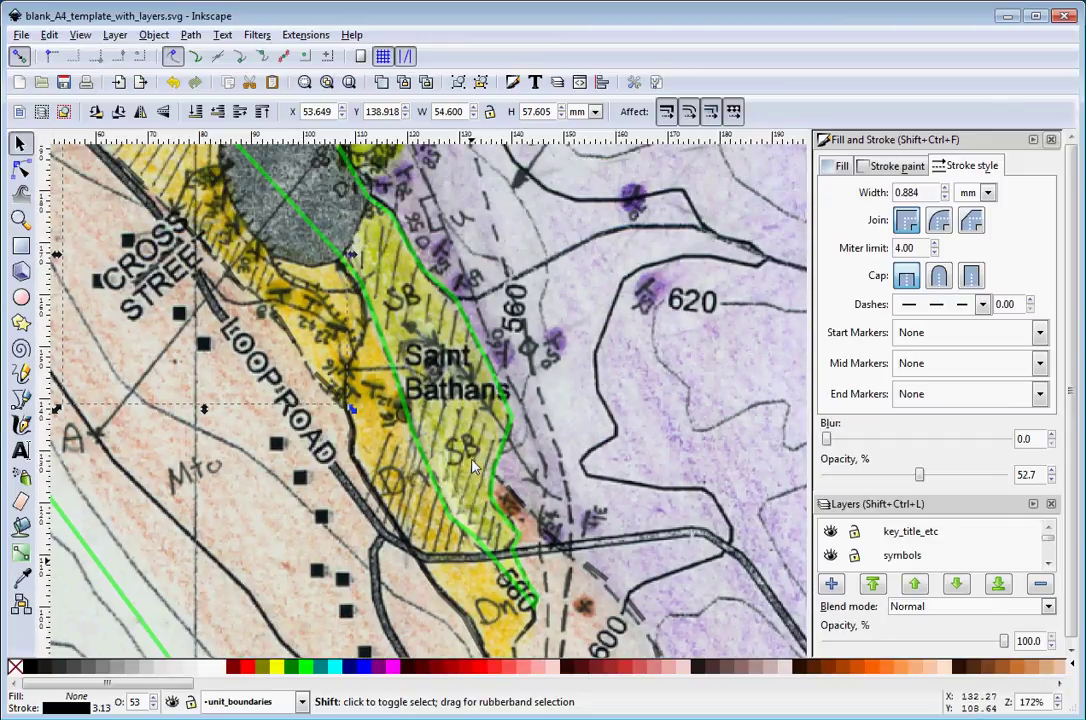
ctrl+scroll(474, 461, down, 3)
Clear the selection and close the Fill and Stroke dialog.
click(714, 512)
click(890, 170)
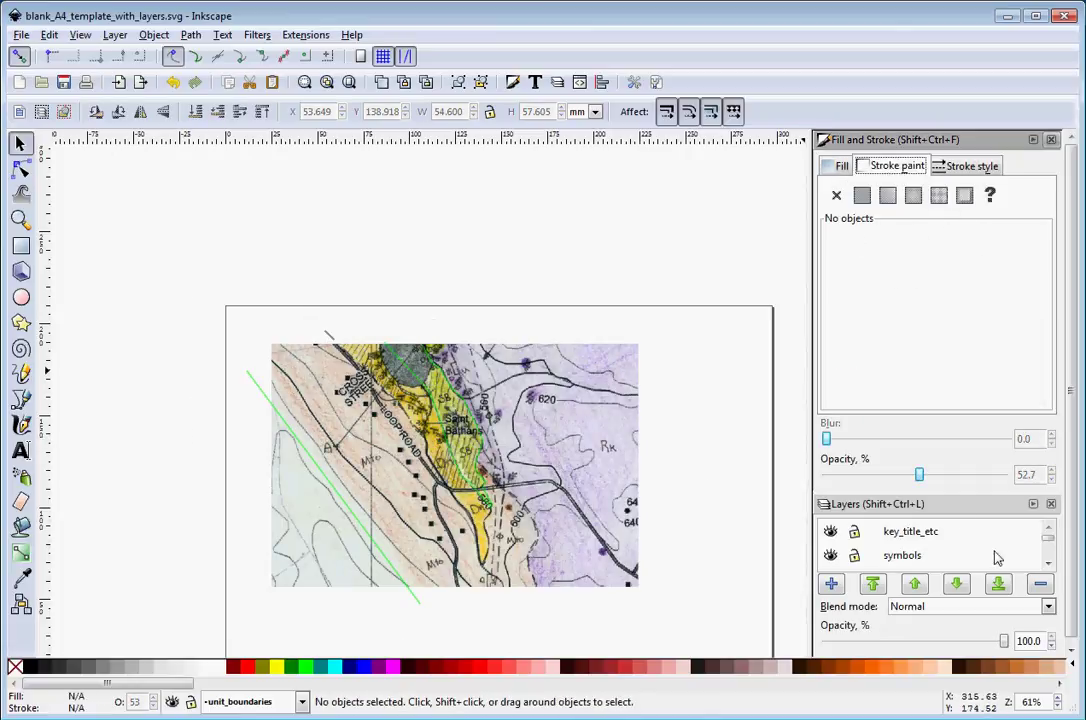
click(1050, 140)
Turn on the unit_colours layer, hide scanned_field_maps, and zoom to inspect the black Dn contacts.
click(830, 263)
click(830, 287)
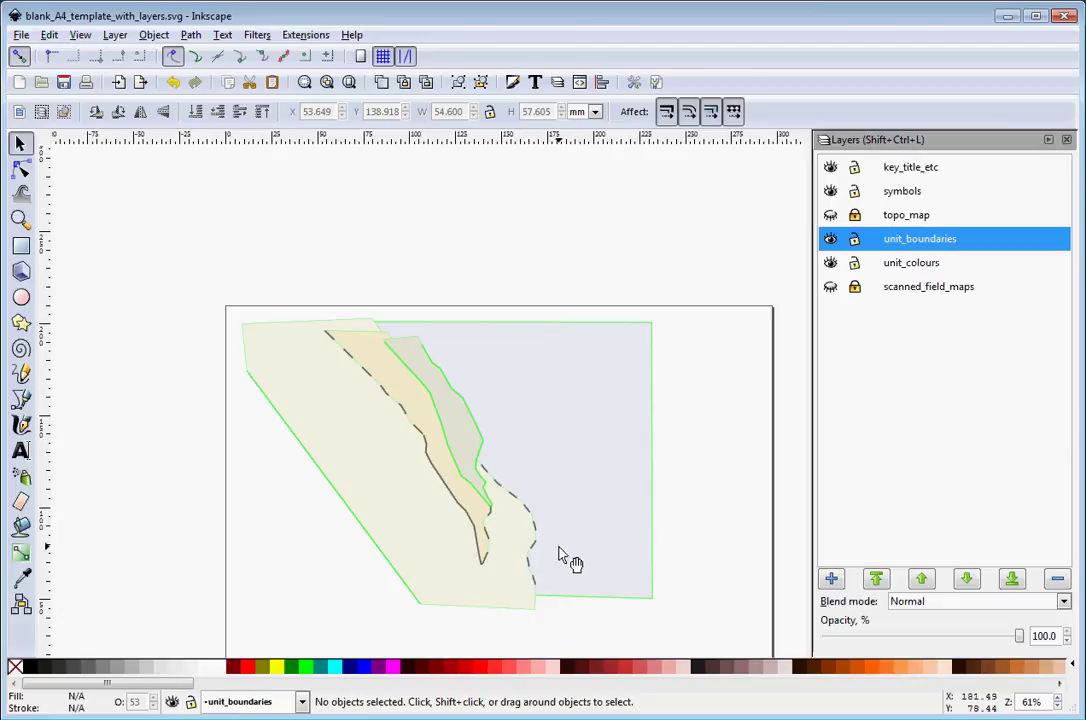
scroll(531, 540, up, 1)
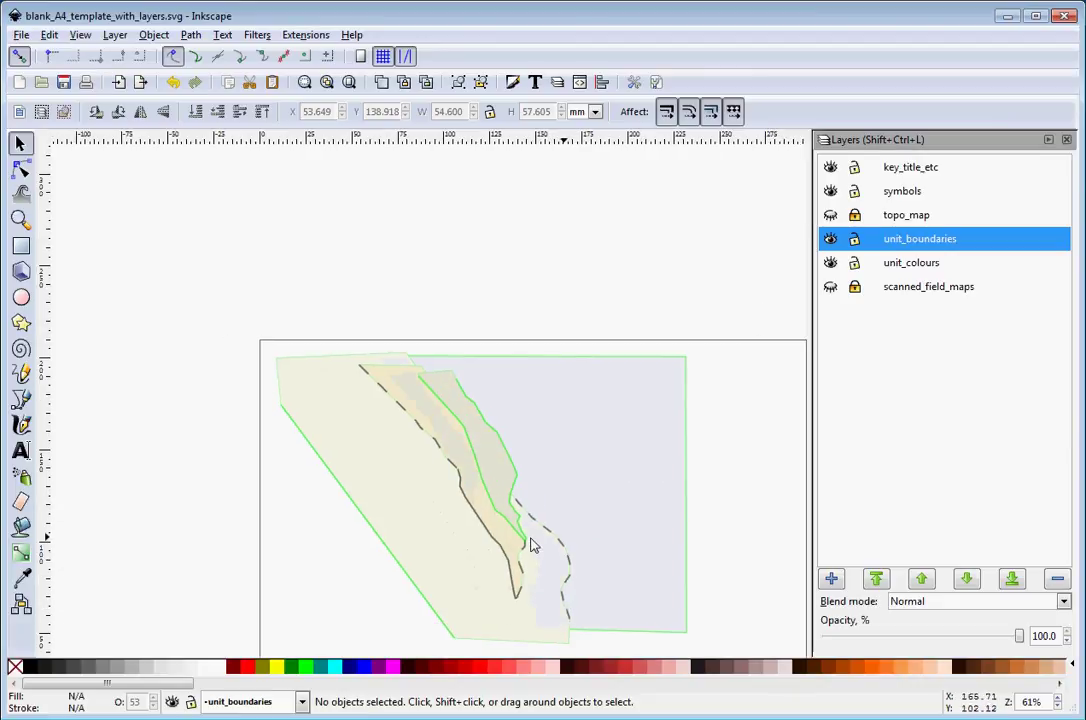
scroll(550, 543, up, 3)
scroll(550, 543, up, 1)
scroll(550, 543, down, 3)
scroll(550, 543, down, 1)
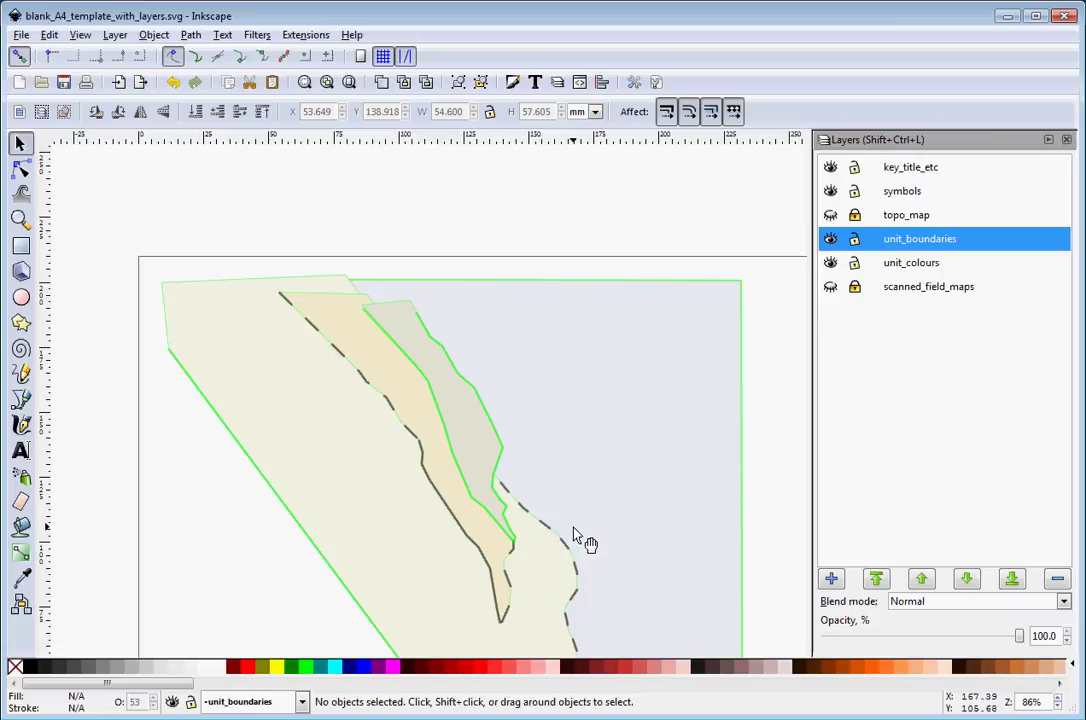
scroll(587, 543, down, 3)
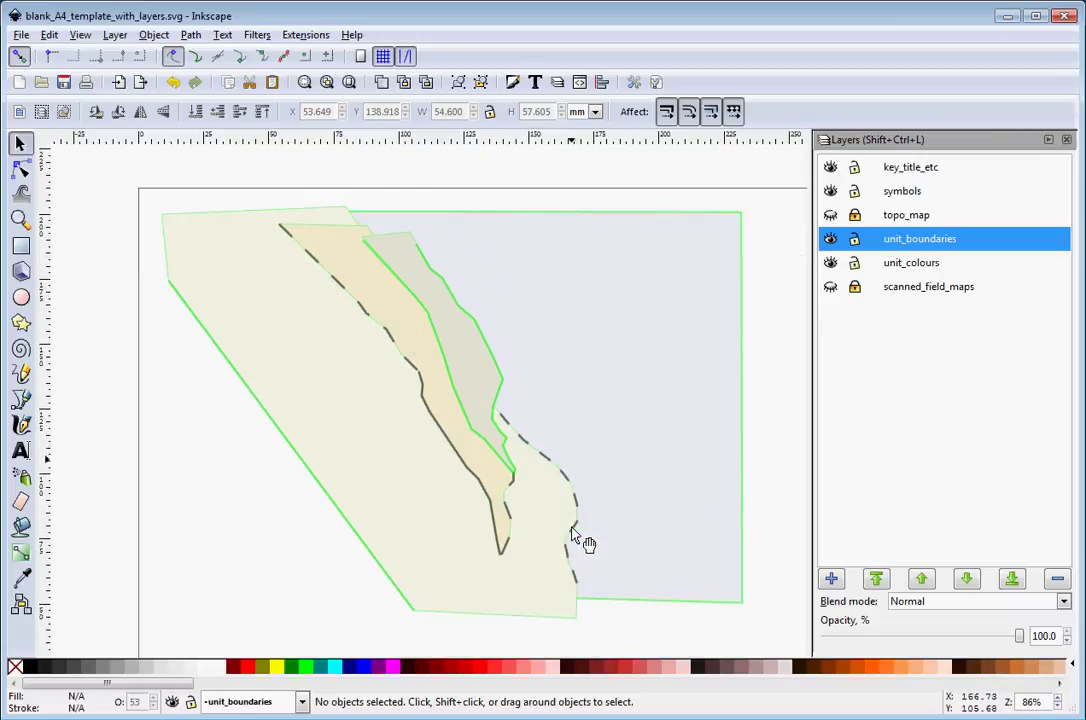